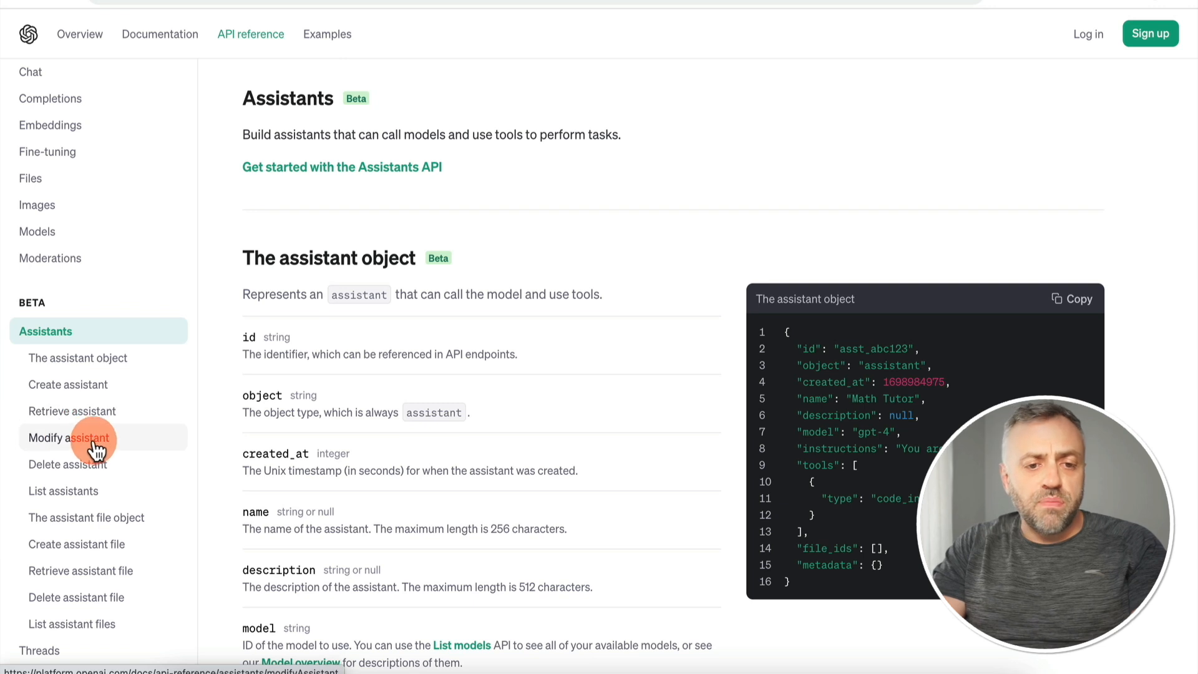
Review the Threads, Messages and Runs sections under Beta in the API reference.
scroll(72, 450, "down", 3)
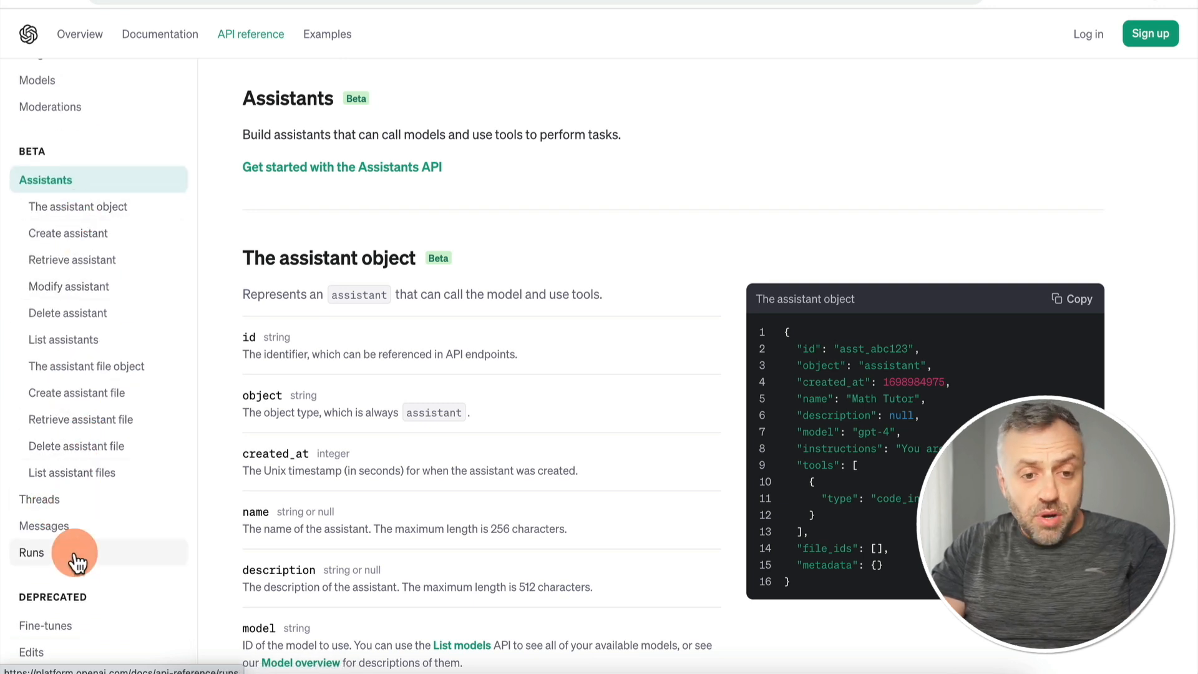
left_click(54, 498)
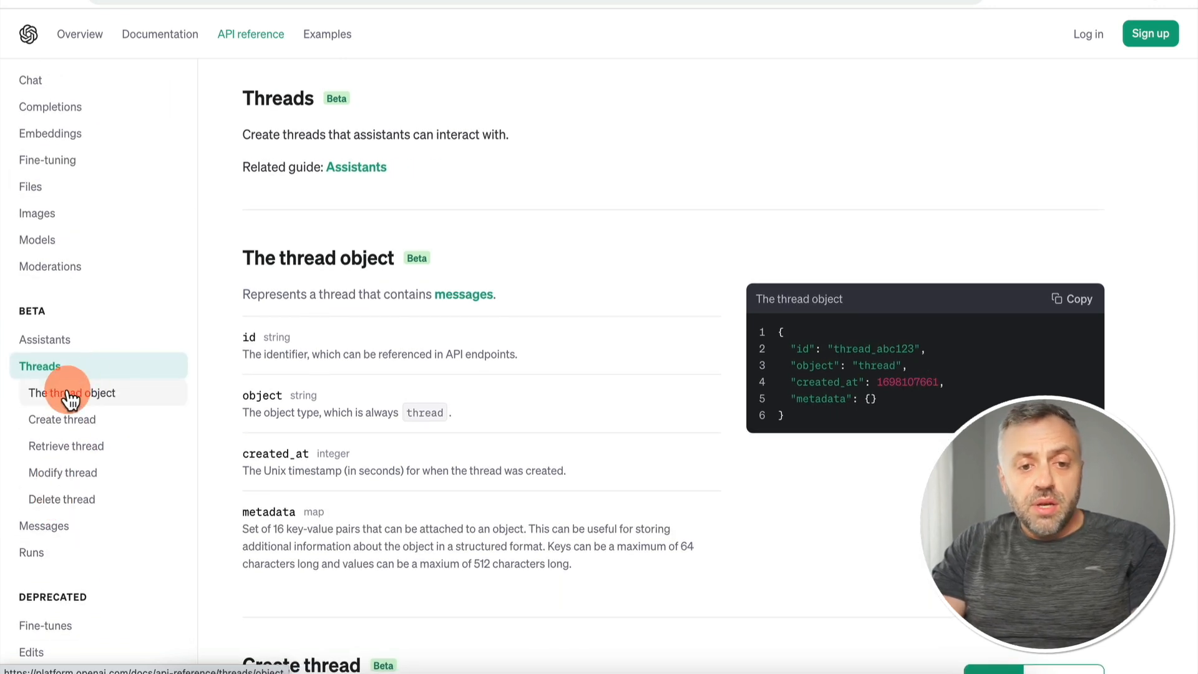
left_click(45, 526)
scroll(43, 593, "down", 2)
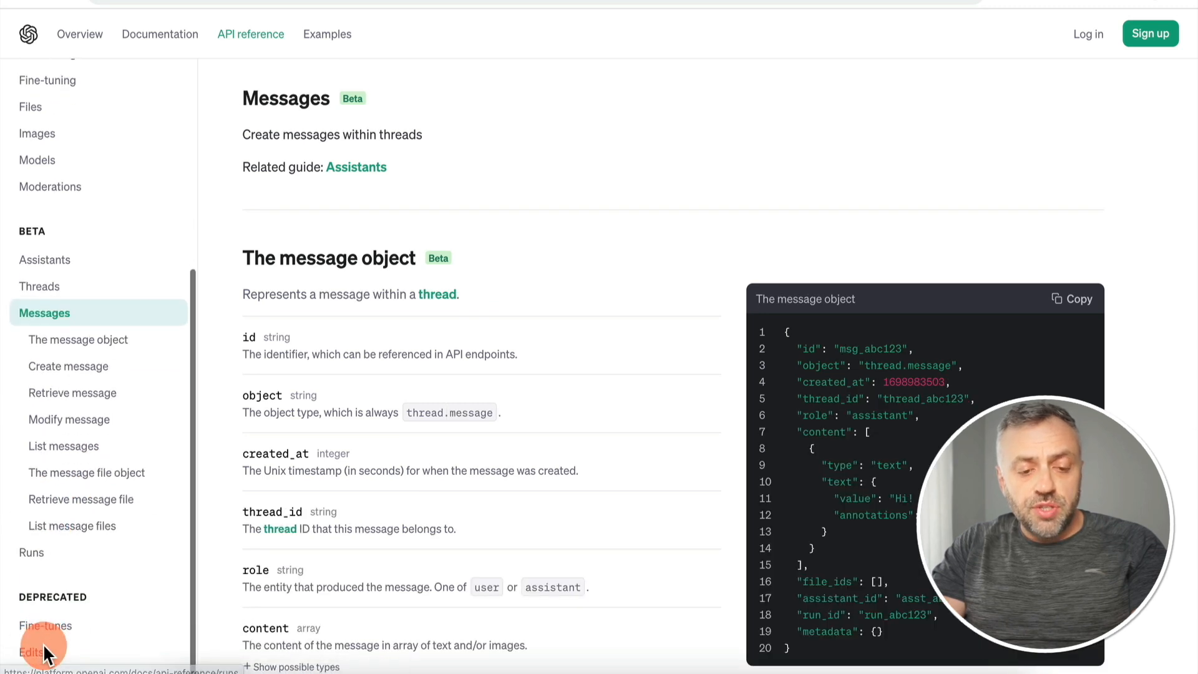
left_click(32, 475)
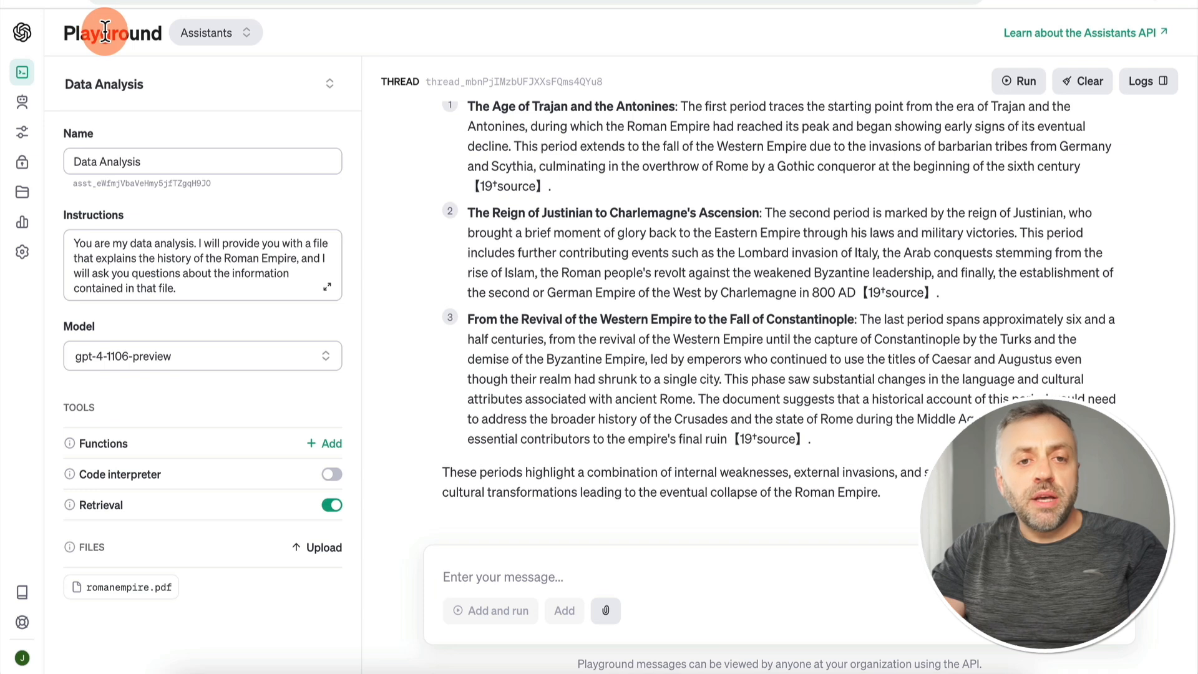
View the list of existing assistants and open the Data Analysis assistant in the Playground.
left_click(56, 105)
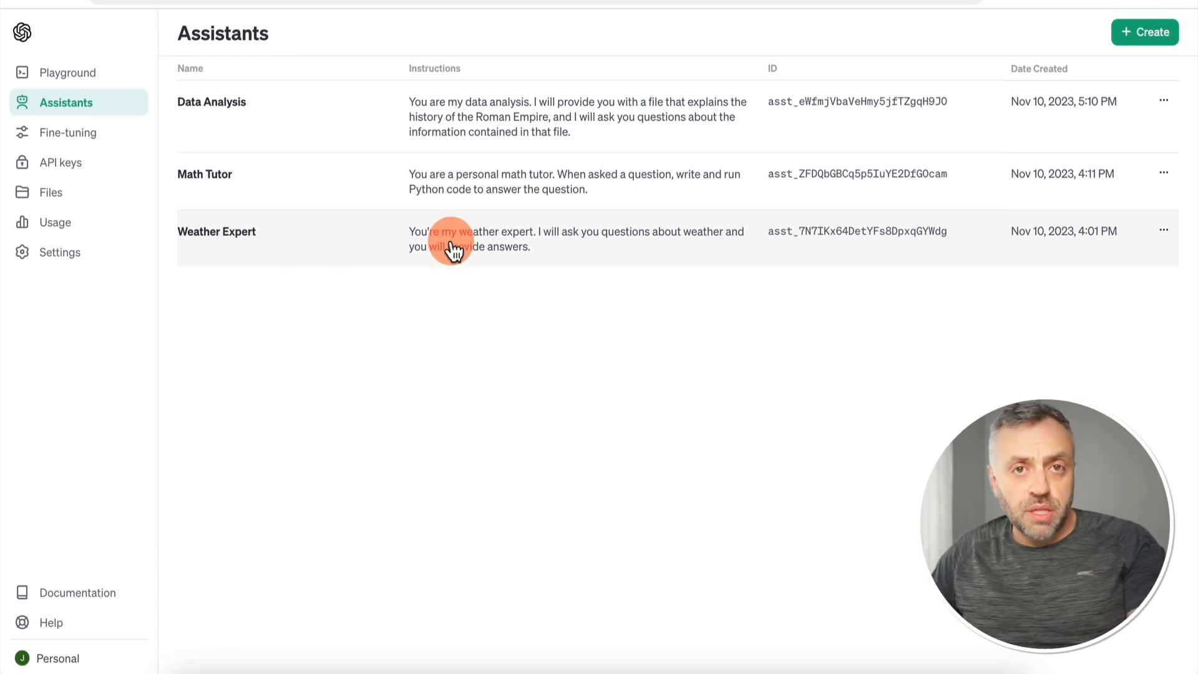
left_click(85, 73)
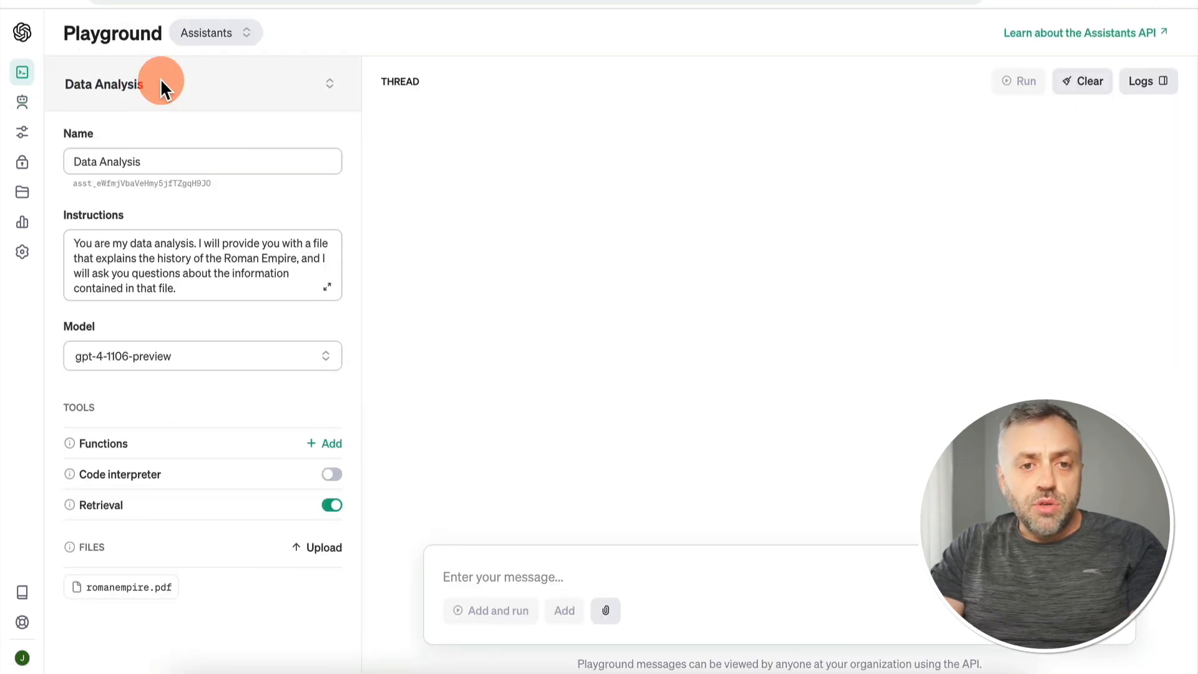
left_click(161, 84)
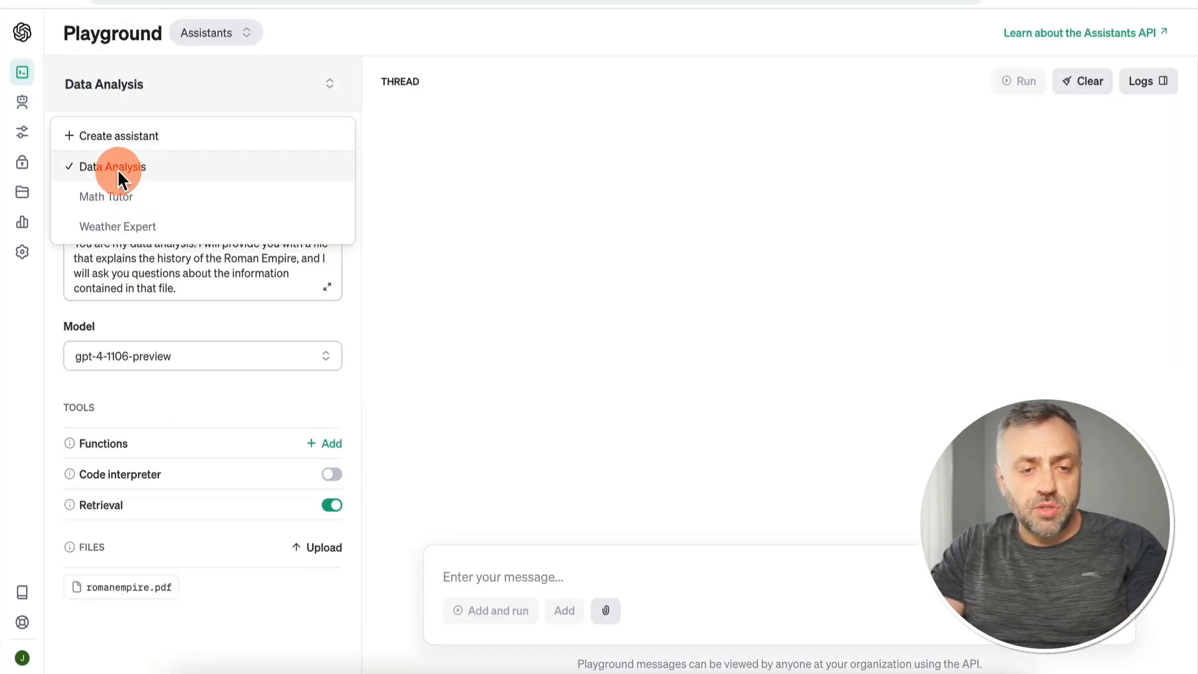
left_click(135, 165)
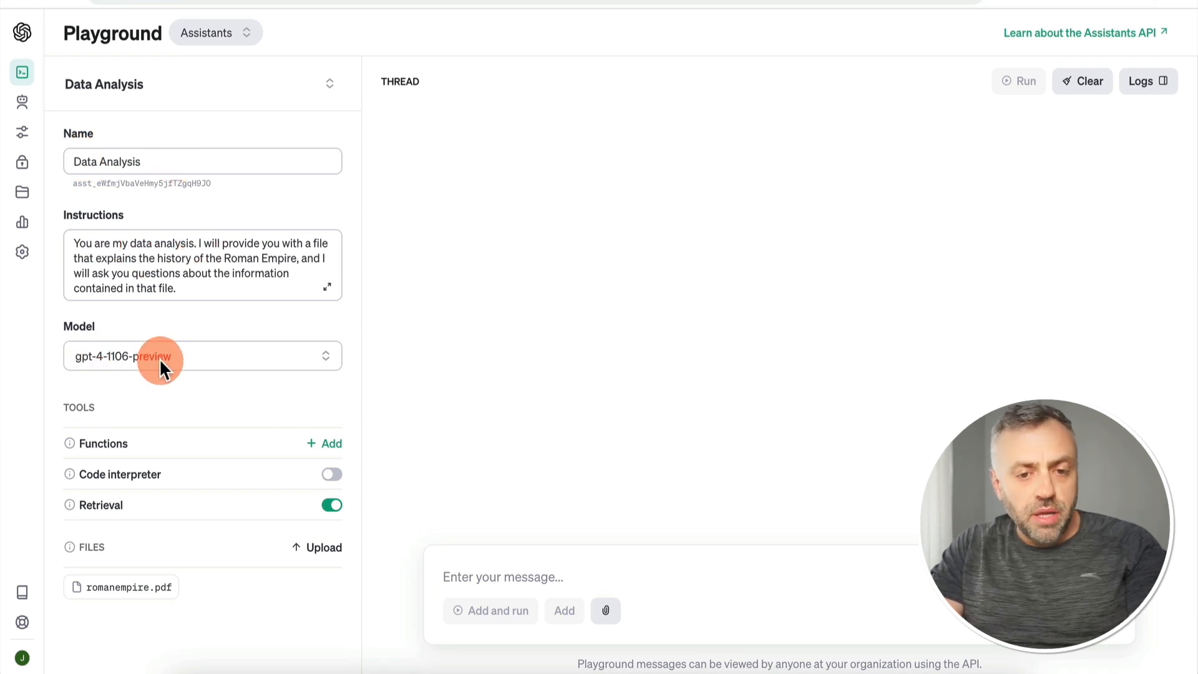
Review the Data Analysis assistant's Retrieval tool and its attached romanempire.pdf file.
left_click(331, 506)
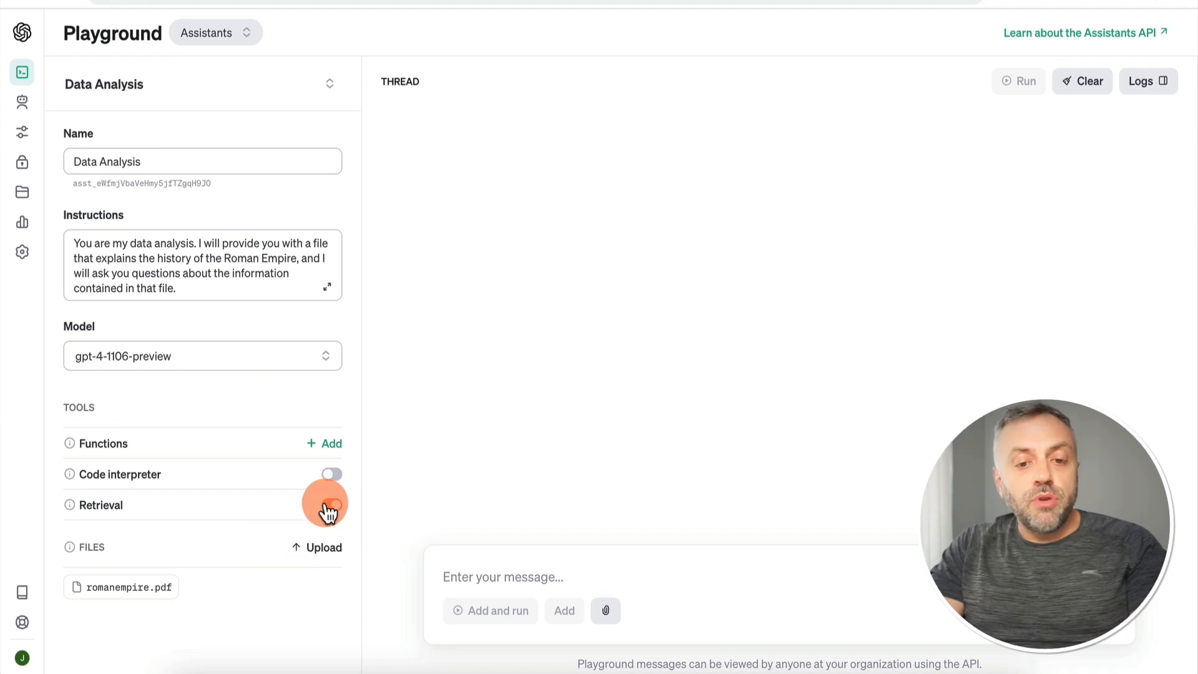
left_click(332, 506)
left_click(324, 549)
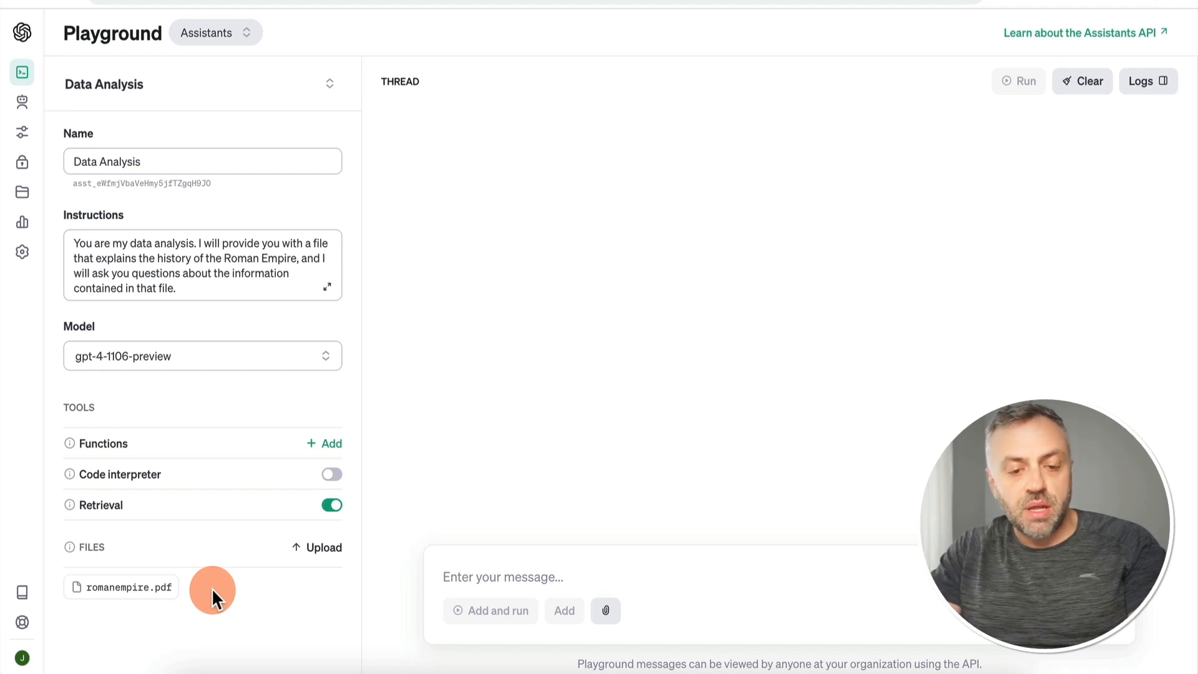
left_click(135, 596)
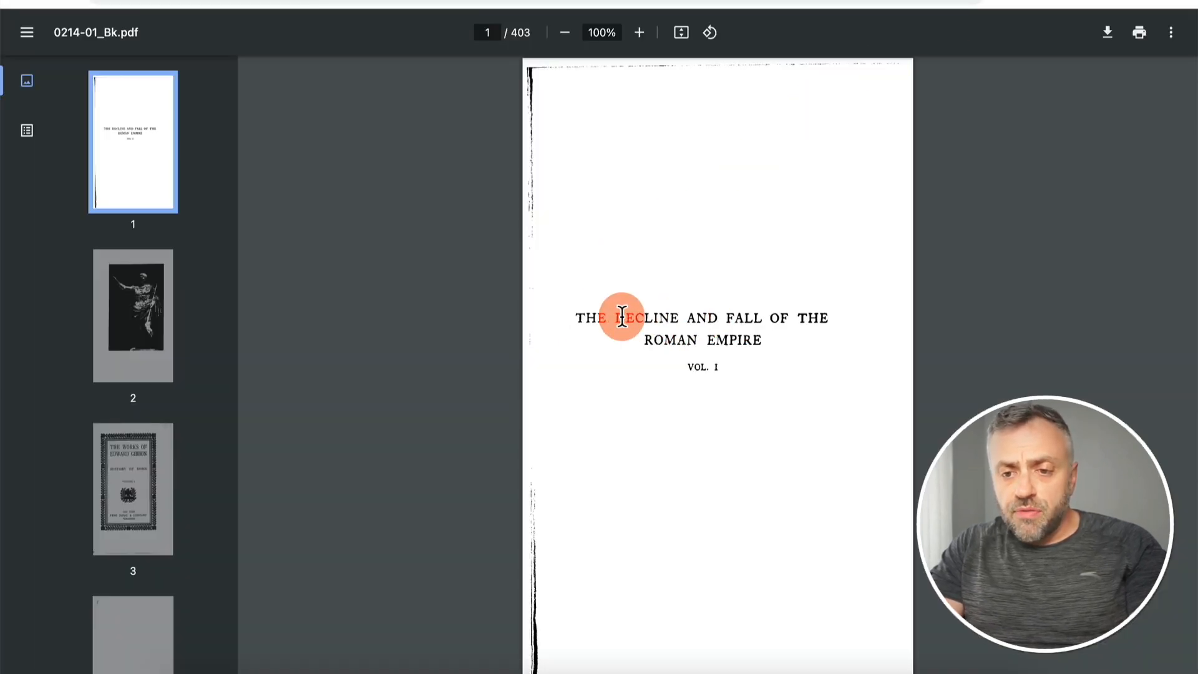
Skim through the page thumbnails of the Decline and Fall of the Roman Empire PDF.
scroll(91, 343, "down", 20)
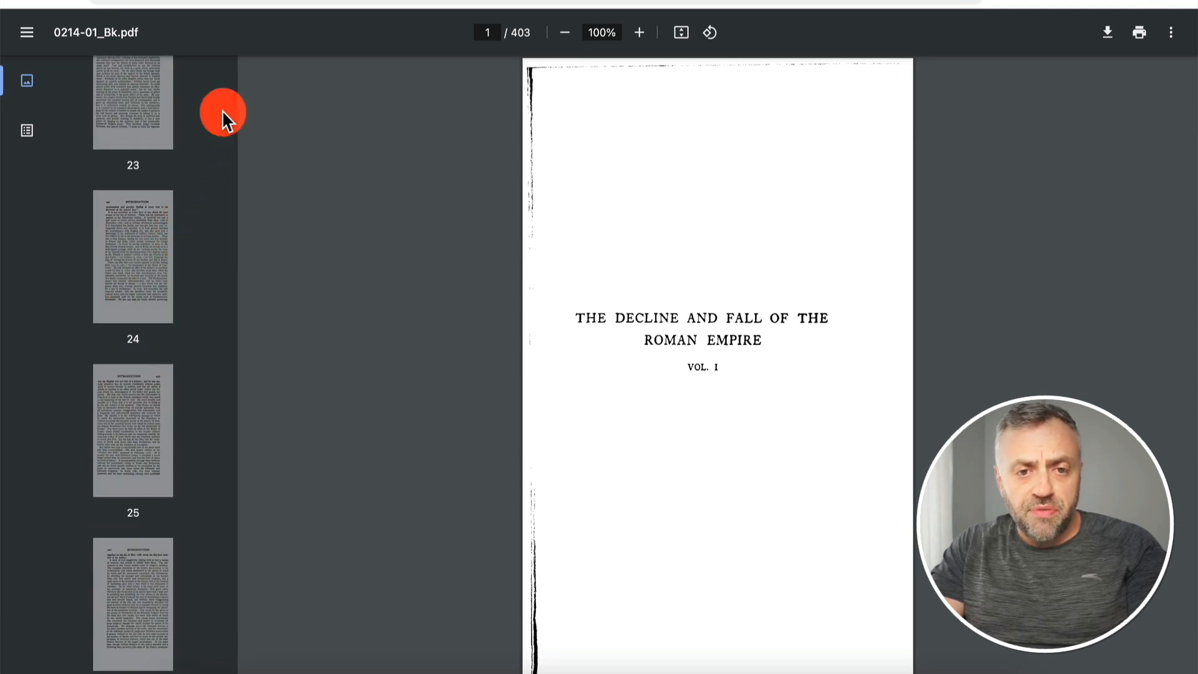
left_click_drag(232, 98, 227, 654)
scroll(162, 544, "down", 20)
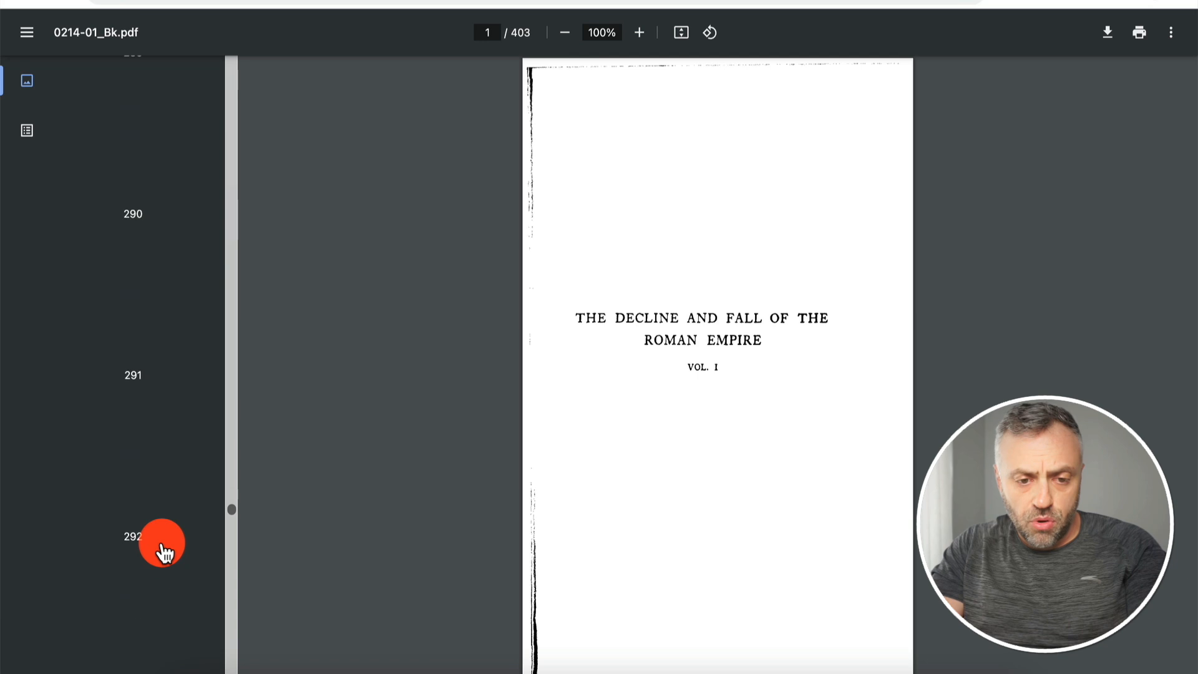
scroll(162, 549, "down", 20)
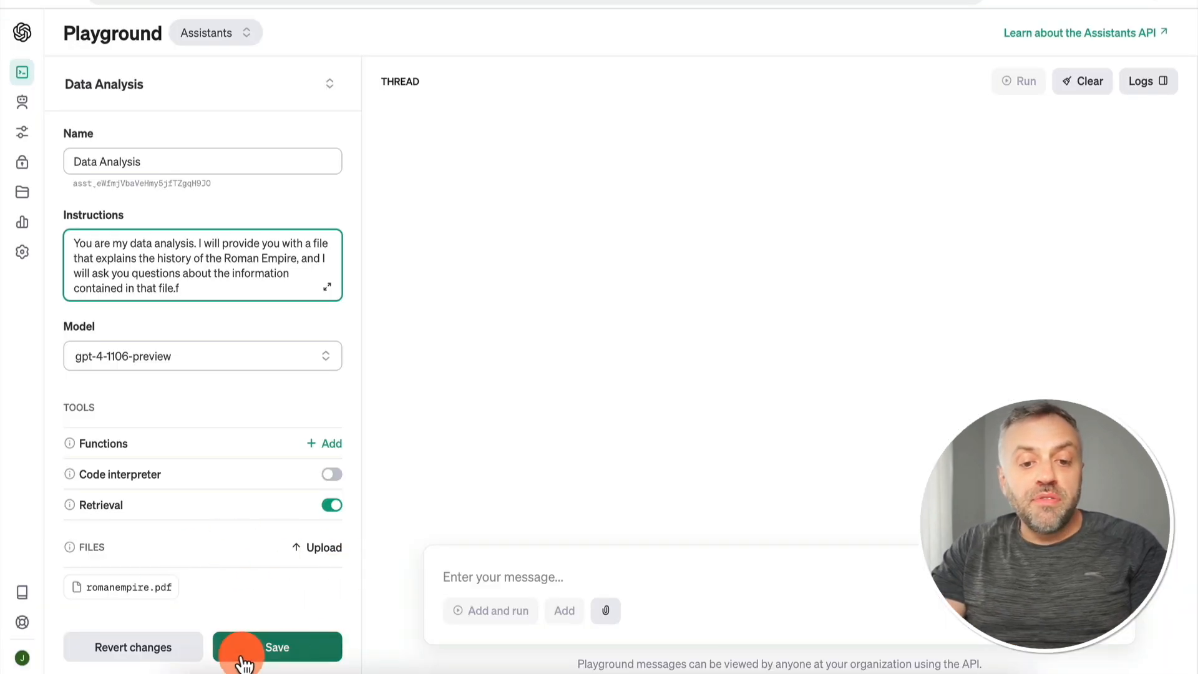
Remove the stray "f" from the end of the Data Analysis assistant's instructions.
key("BackSpace")
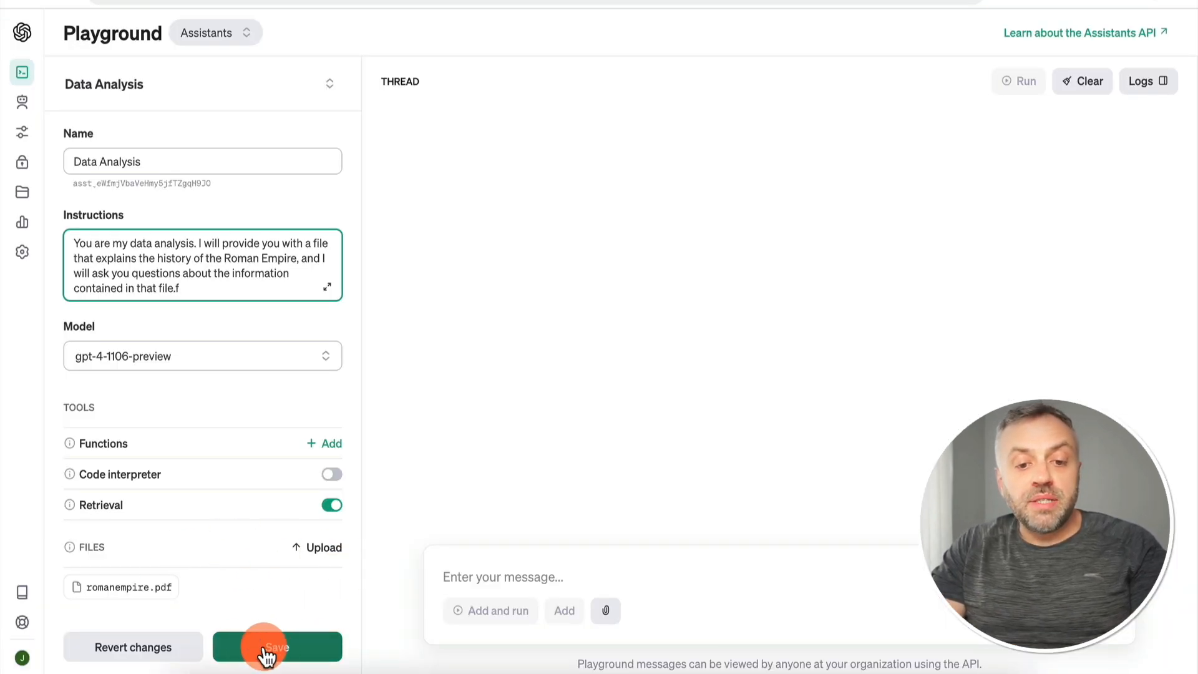
left_click(264, 654)
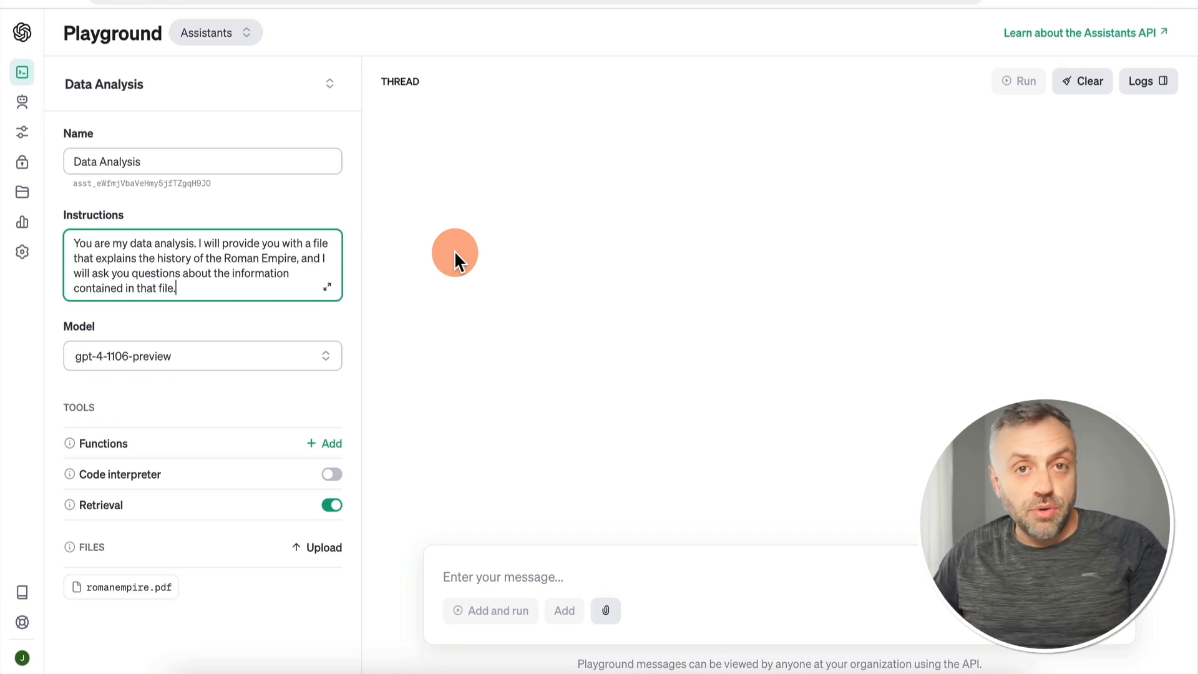
Review the Math Tutor assistant's configuration and switch to the Weather Expert assistant.
left_click(164, 86)
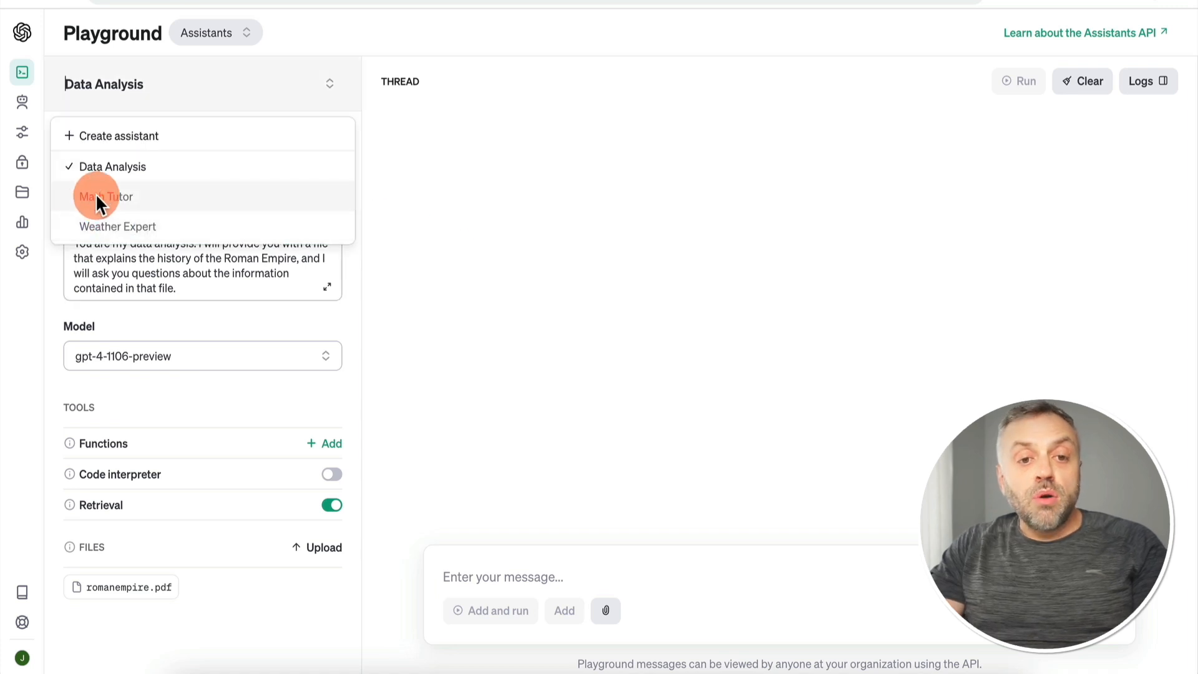
left_click(101, 196)
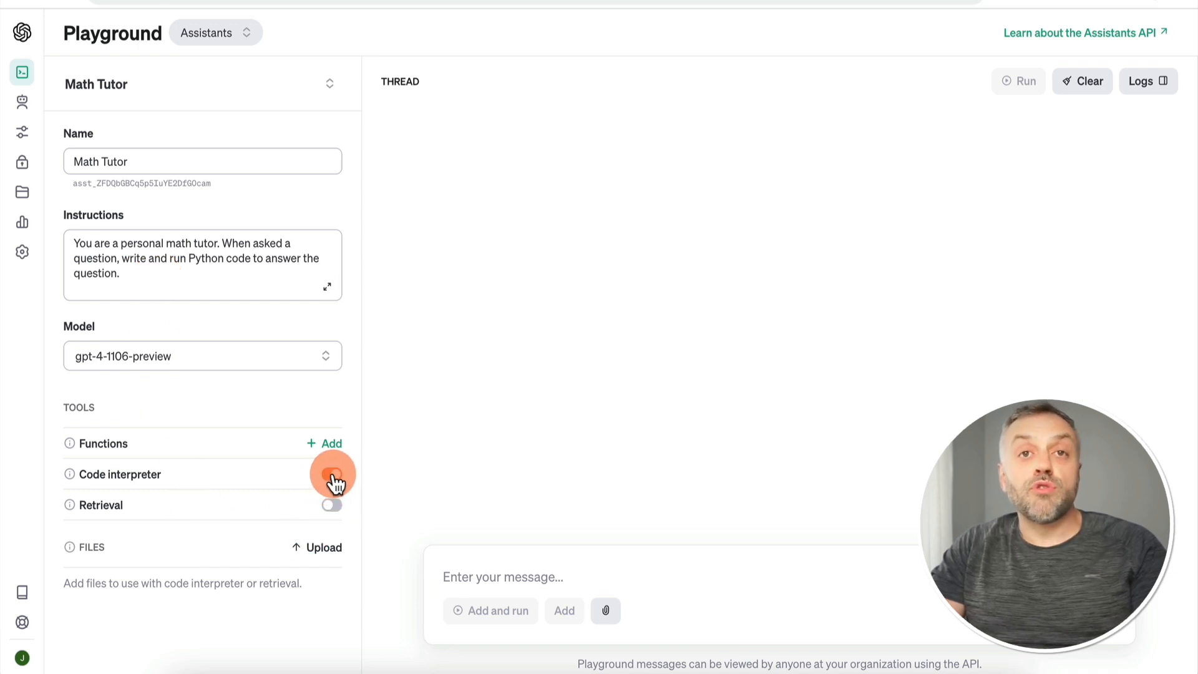
left_click(151, 81)
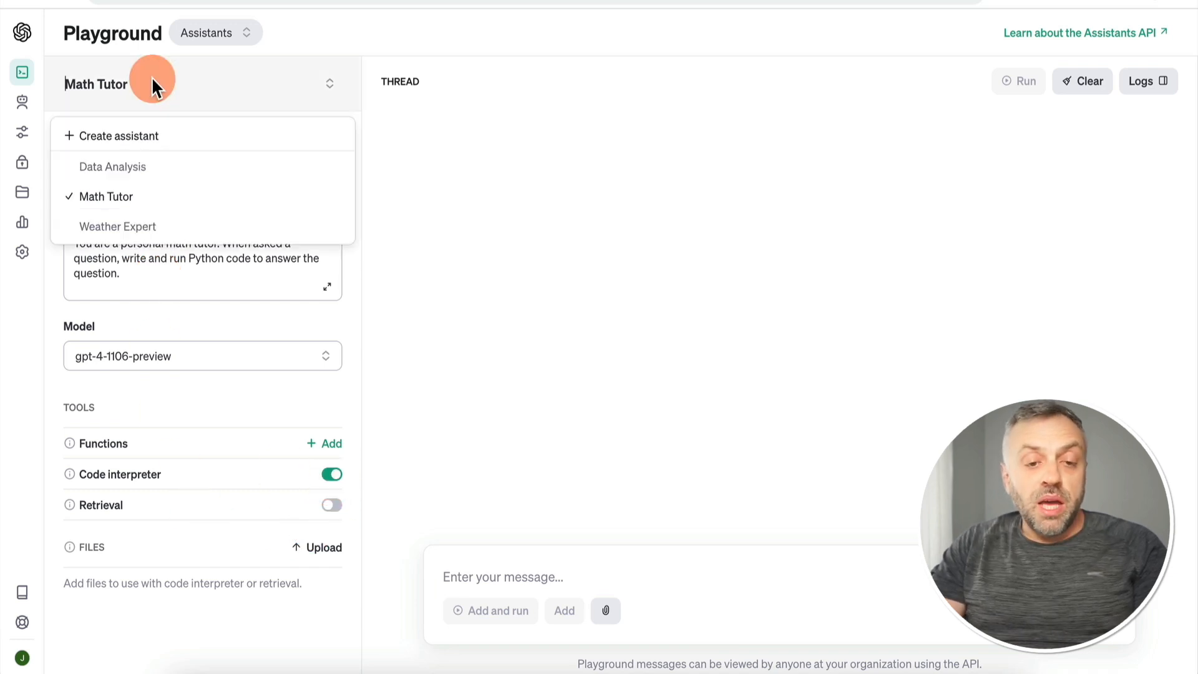
left_click(113, 226)
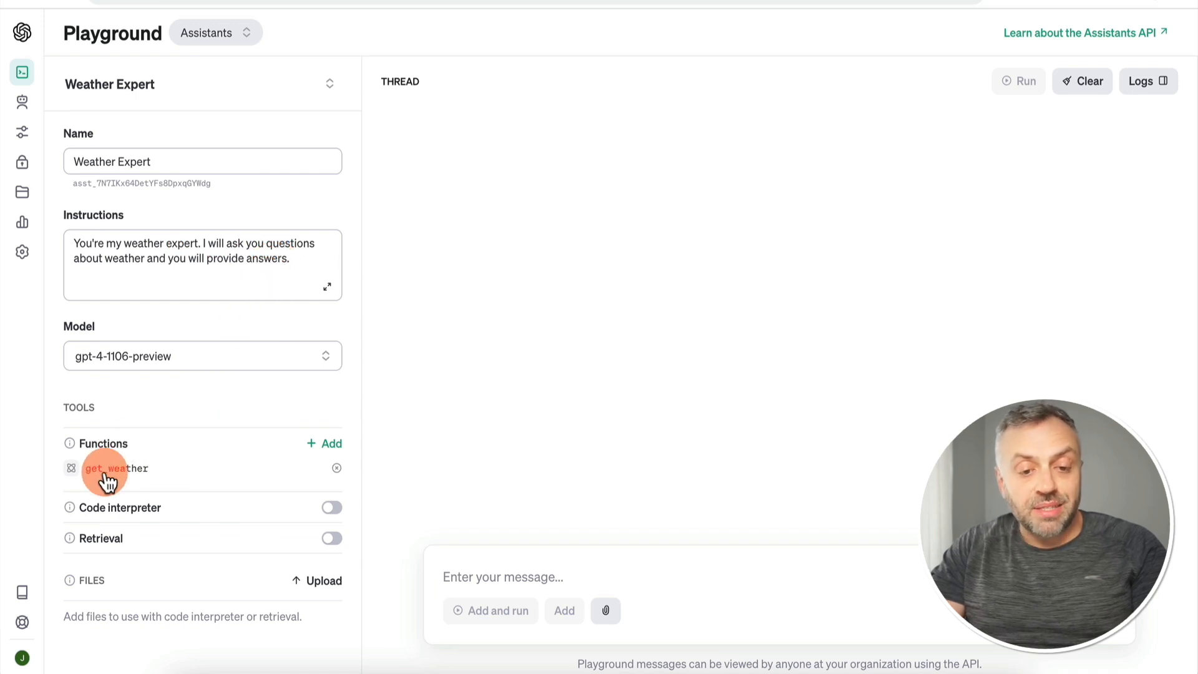
Examine the get_weather function definition of the Weather Expert assistant and close the function editor without saving.
left_click(324, 443)
left_click(205, 85)
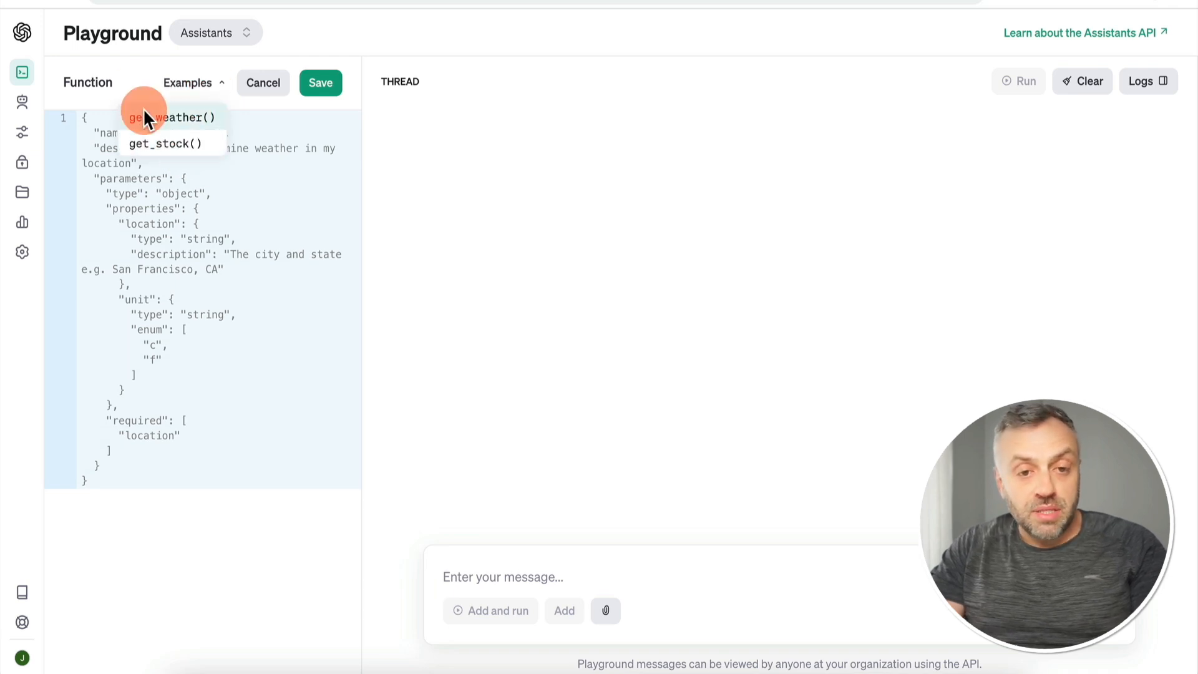
left_click(132, 85)
left_click(195, 84)
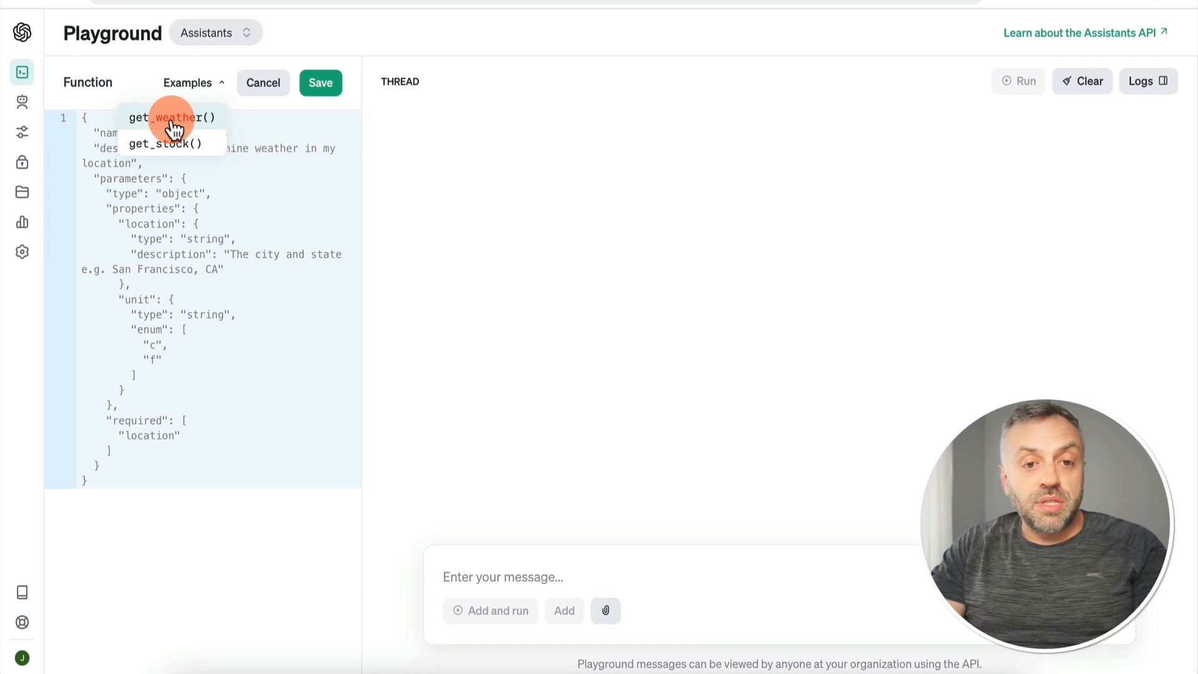
left_click(214, 326)
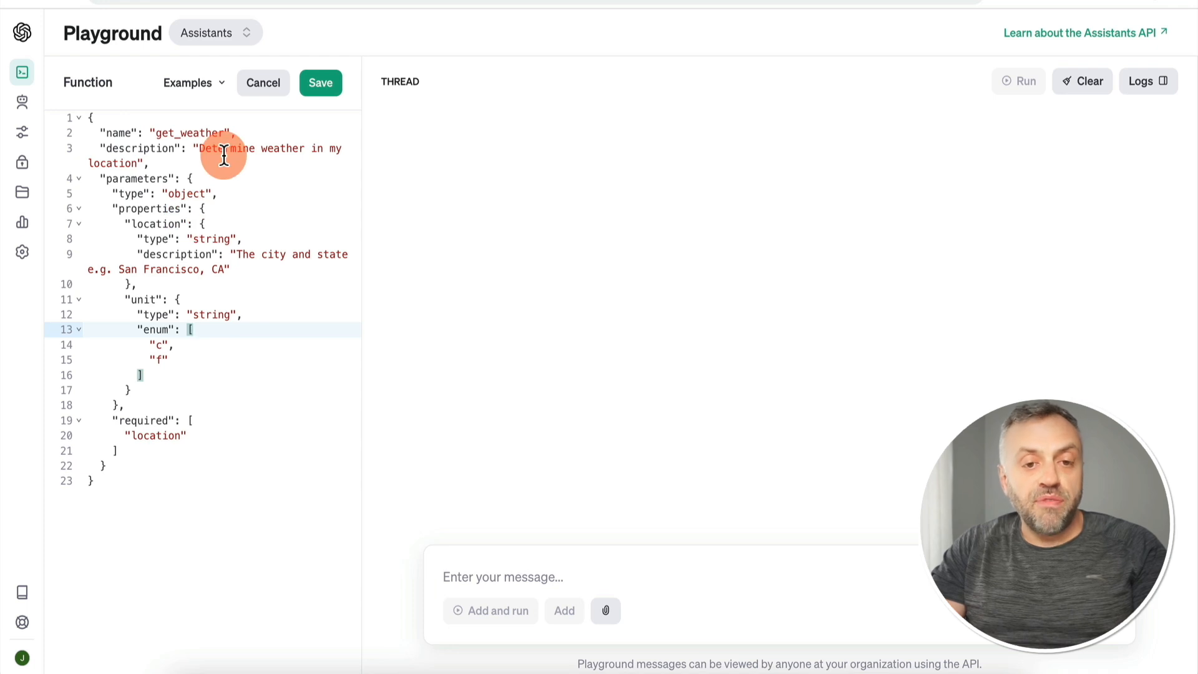
key("Up")
key("Up")
key("Up")
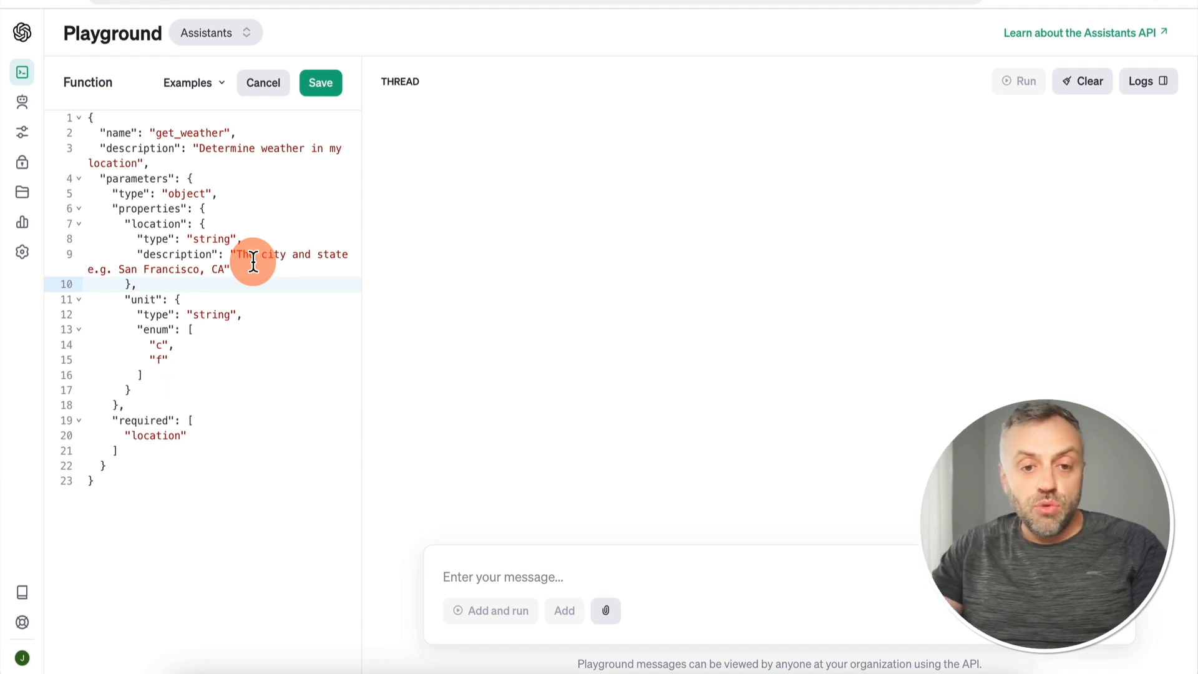
left_click(271, 79)
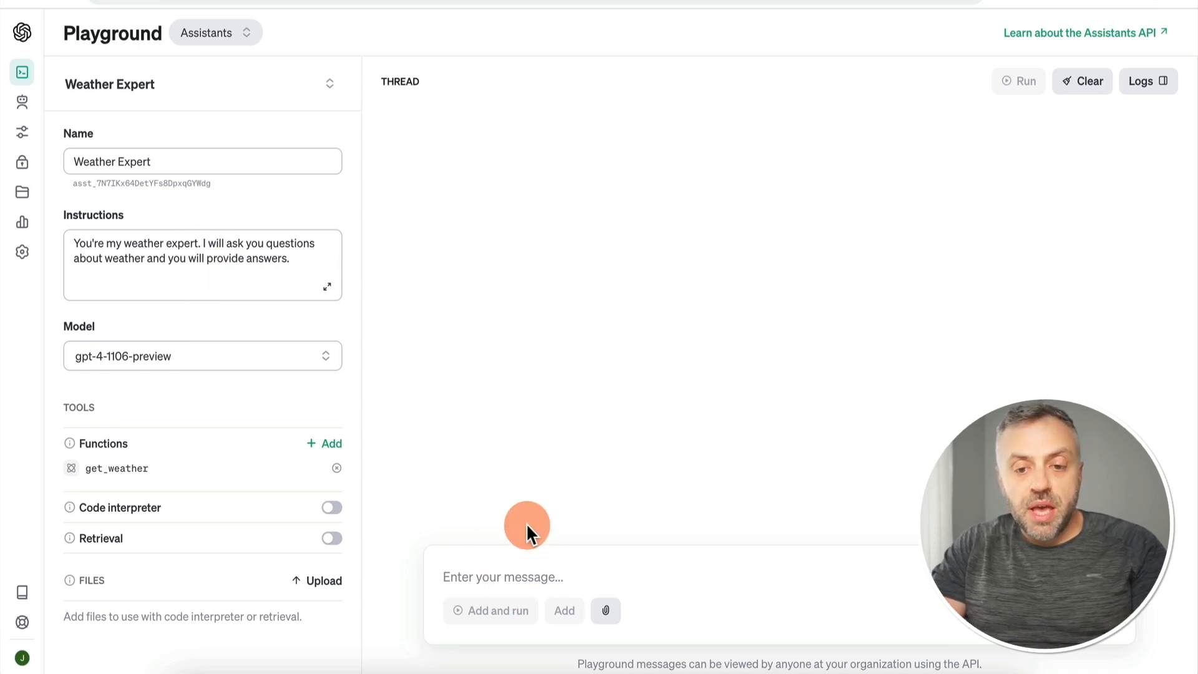
Ask the Weather Expert "What's the temperature in San Francisco?" and run the thread.
left_click(560, 566)
type("Wha")
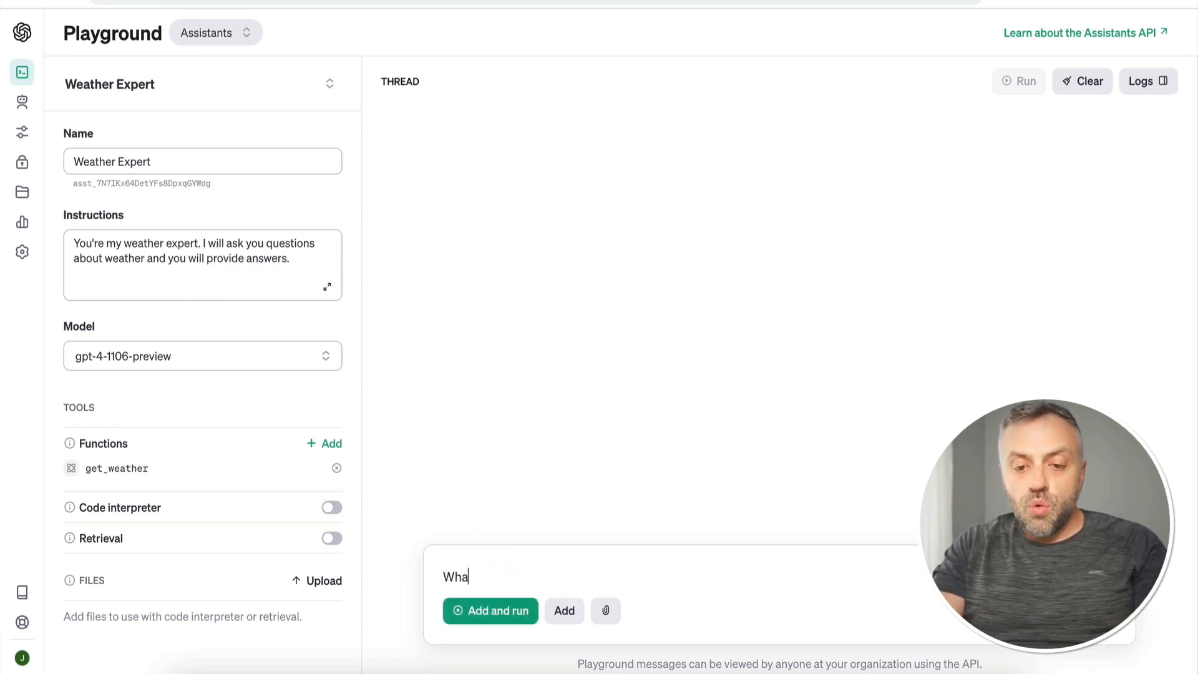
type("t's the temperature in ")
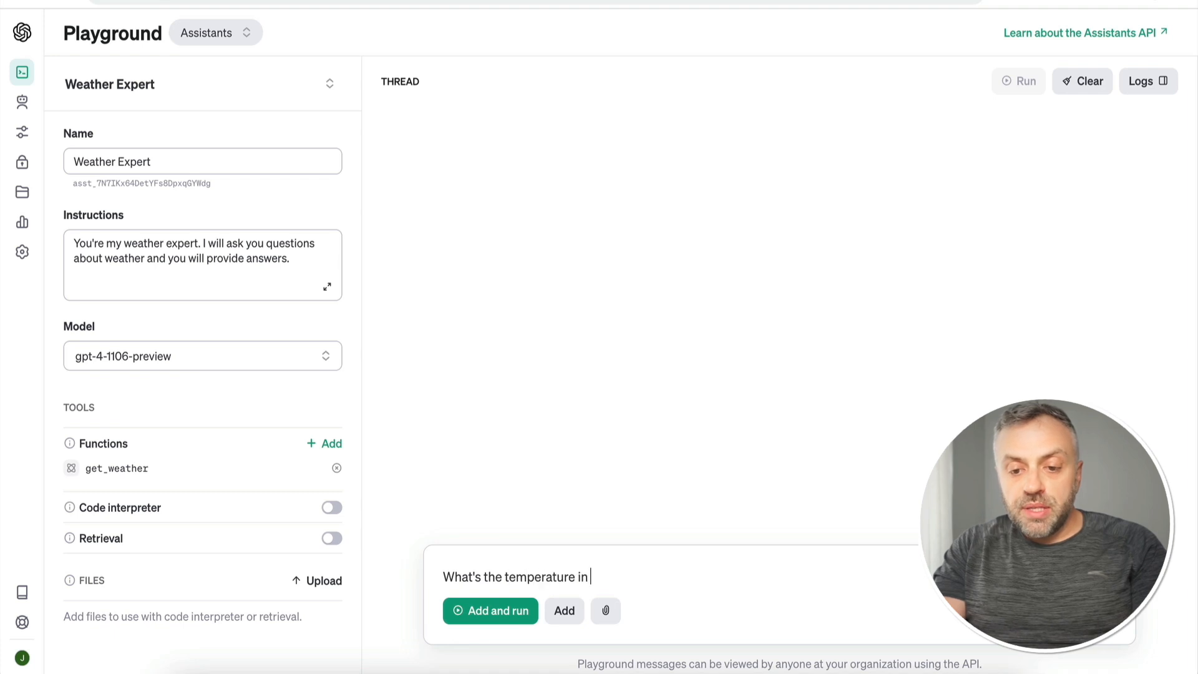
type("San Francisco?")
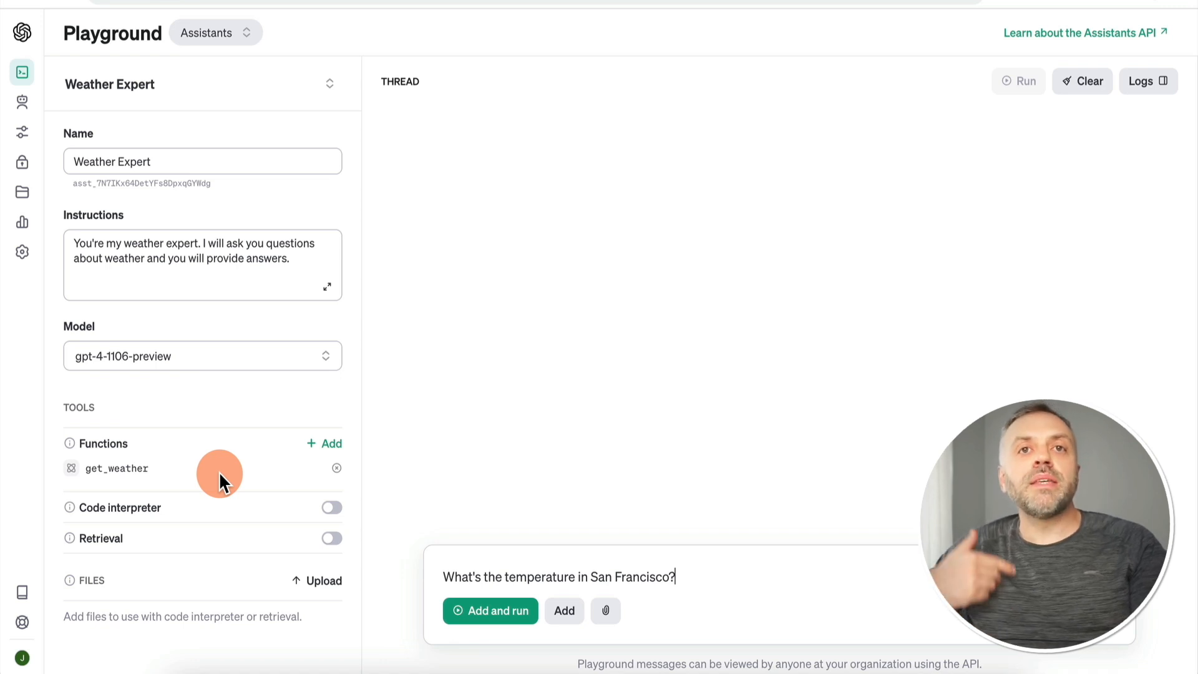
left_click(493, 610)
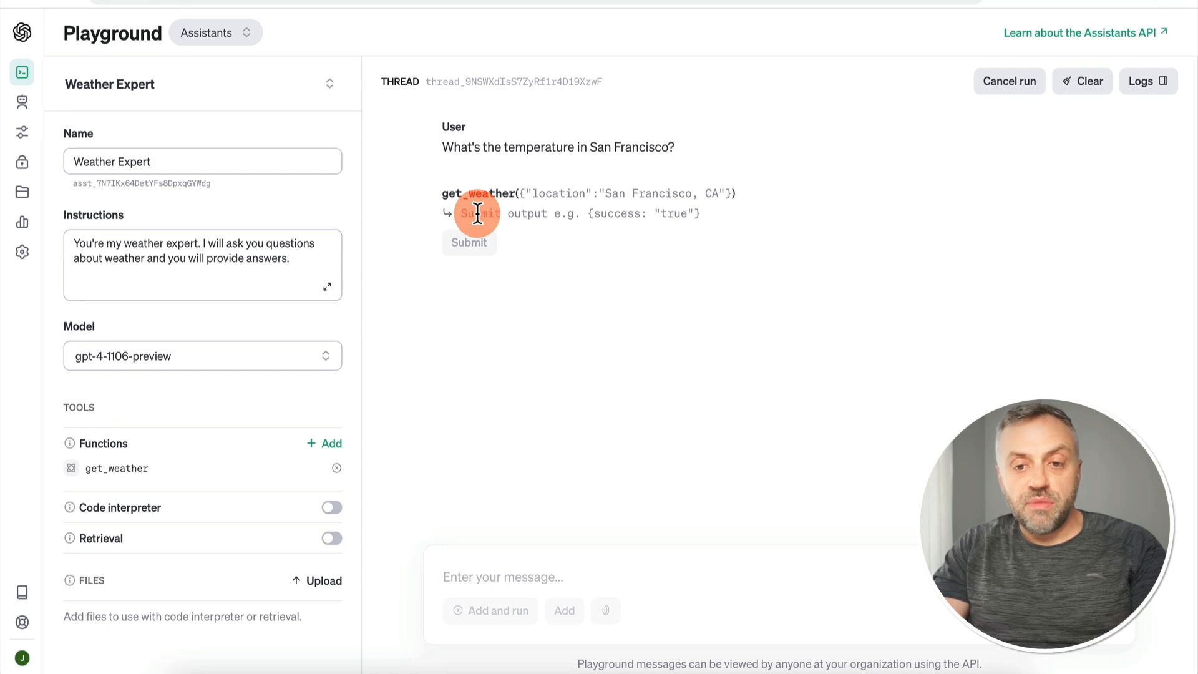
Submit {"temp":25} as the output of the get_weather function call.
type("{")
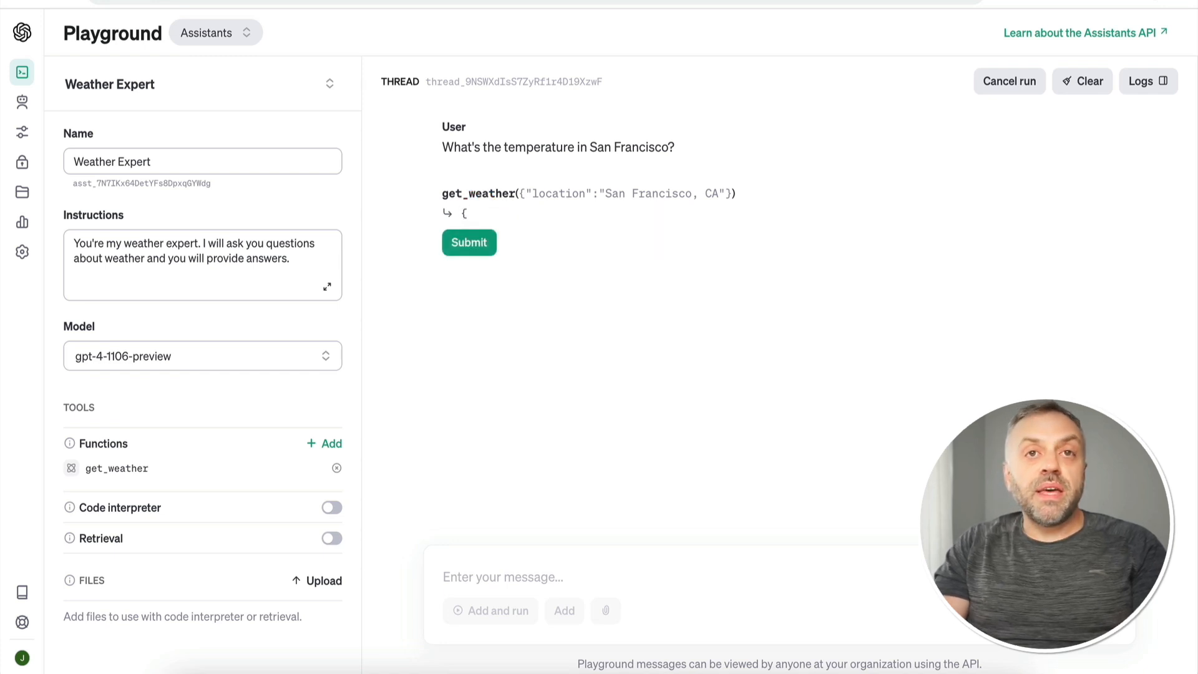
type("\"temp\":25")
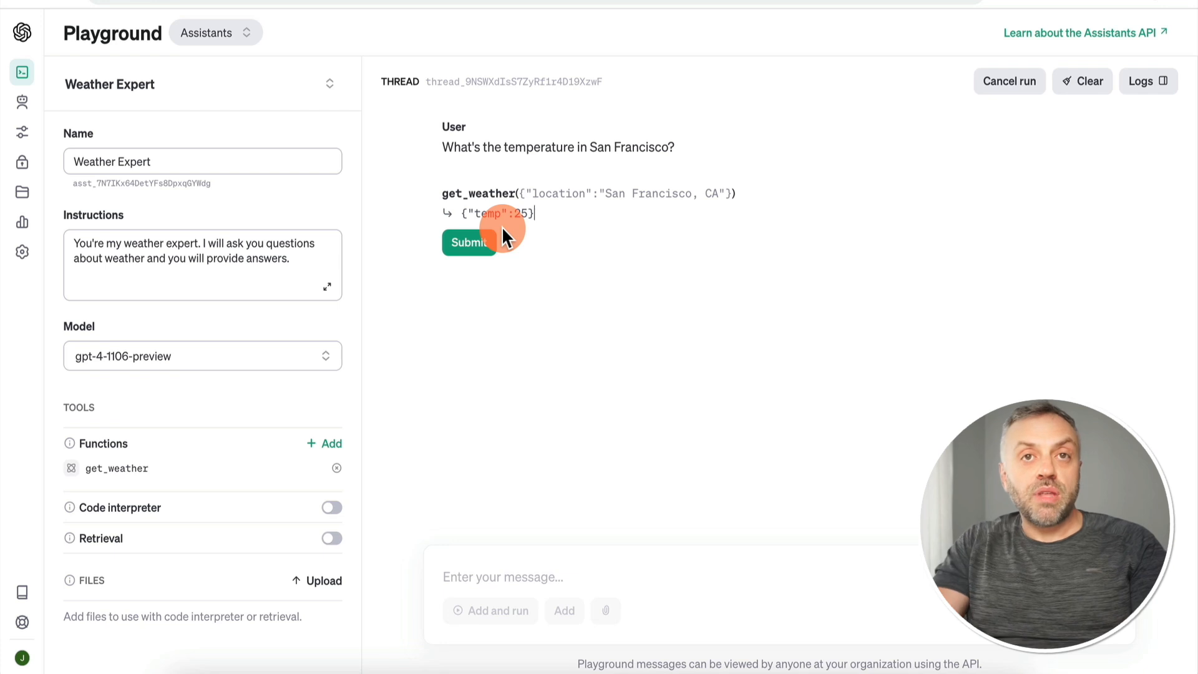
left_click(480, 243)
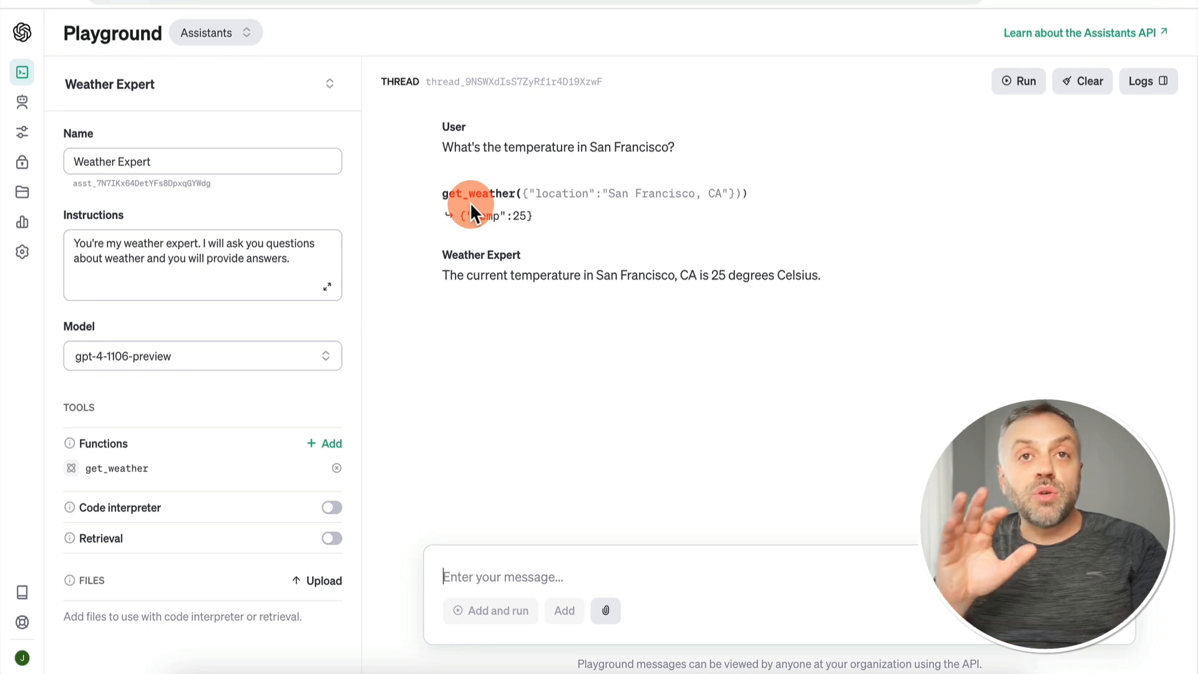
Switch to the Math Tutor assistant and clear the existing thread.
left_click(165, 78)
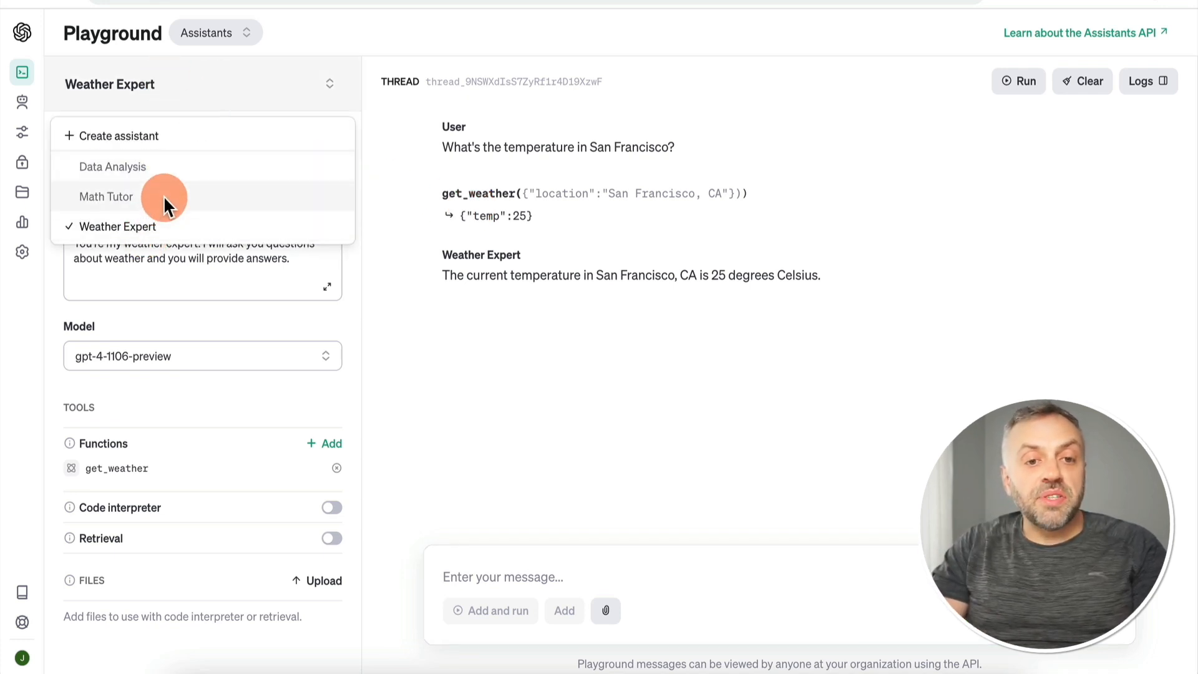
left_click(126, 192)
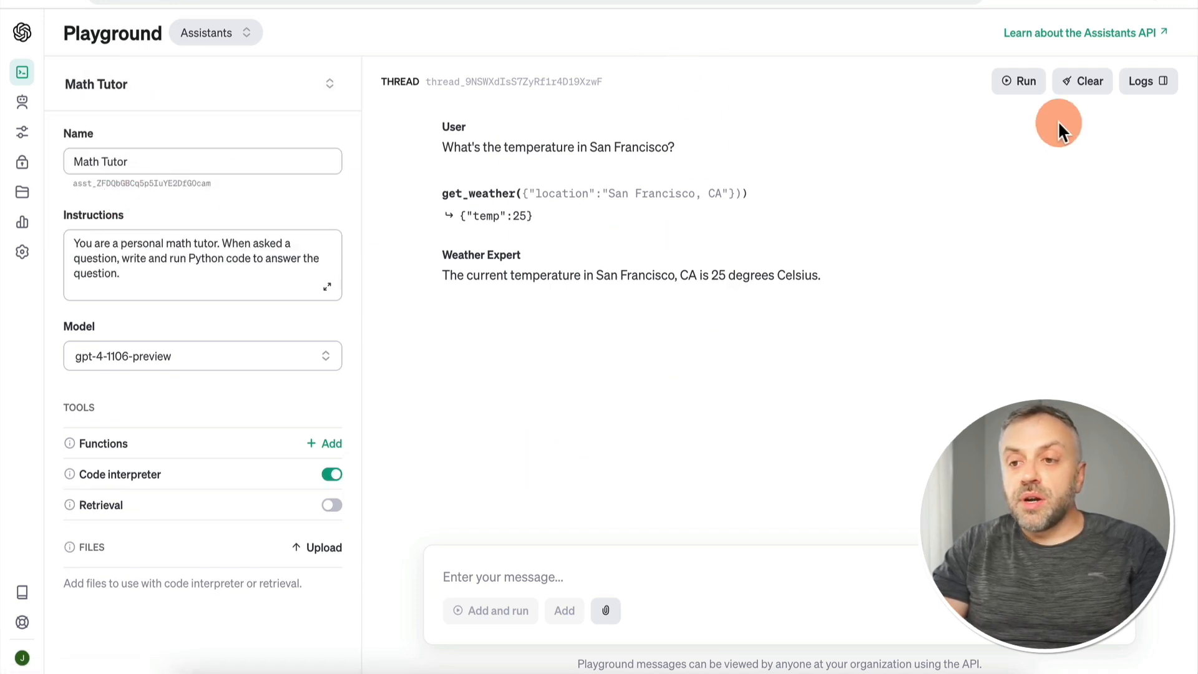
left_click(1086, 81)
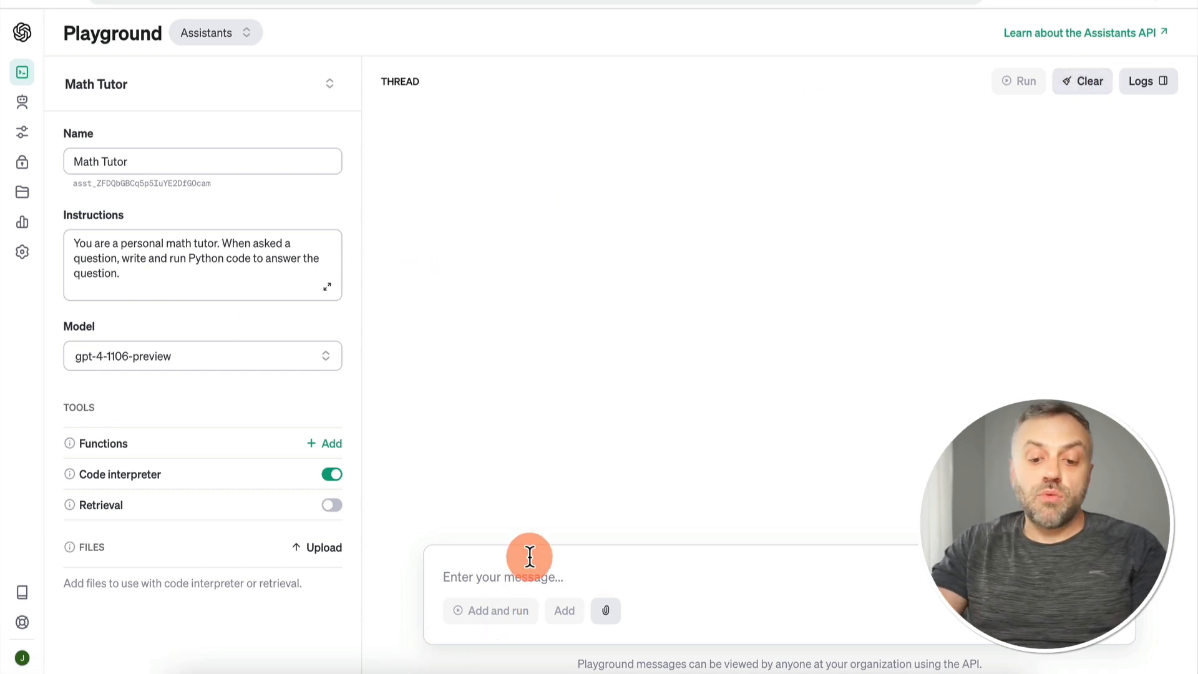
Ask the Math Tutor "Please solve this equation: 3x + 11 = 14", run the thread and expand the code_interpreter call in the reply.
type("Ple")
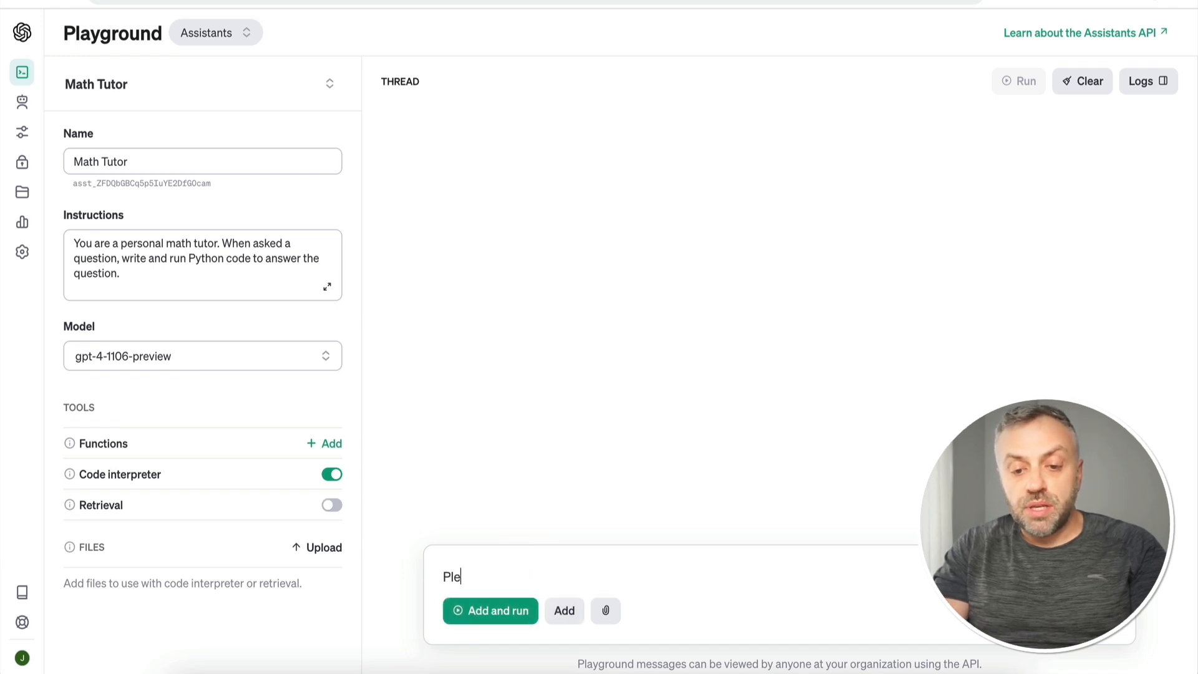
type("ase solve this eq")
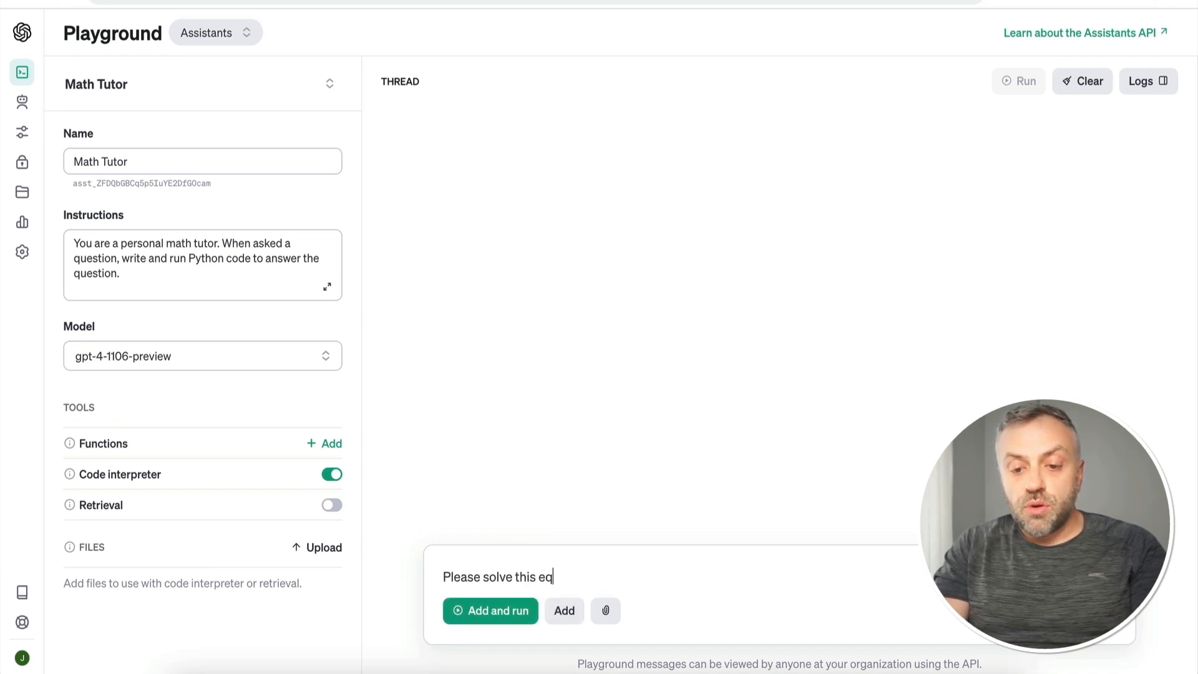
type("uation: 3x +")
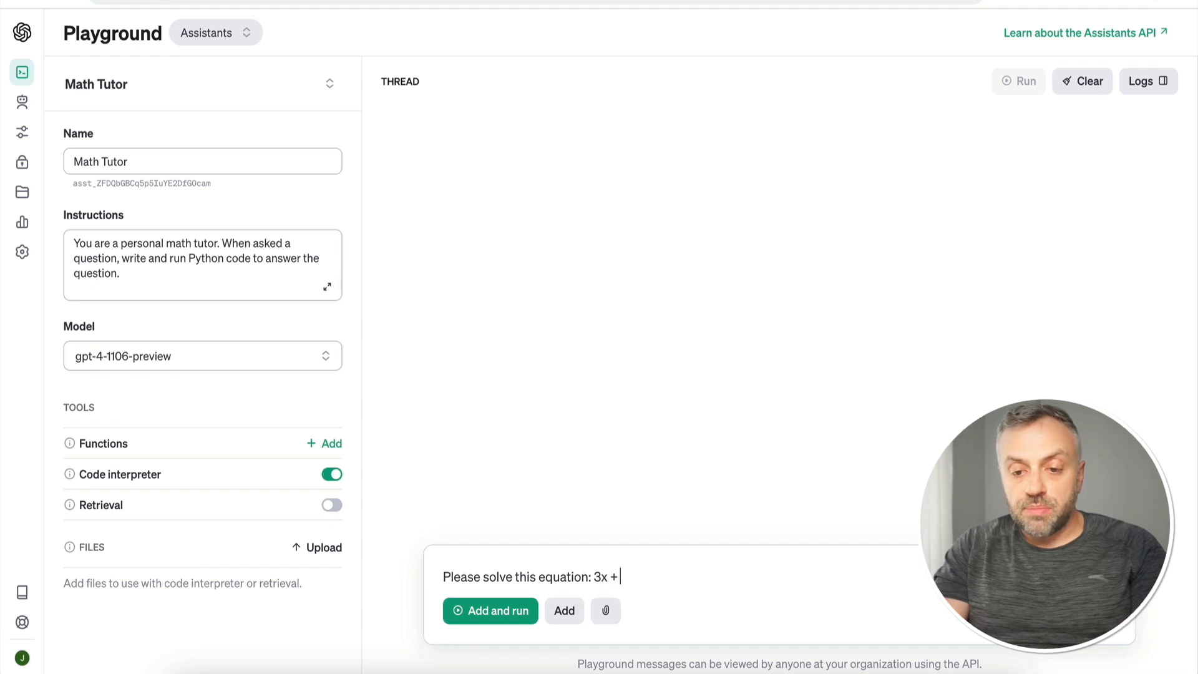
type(" 11 = 14")
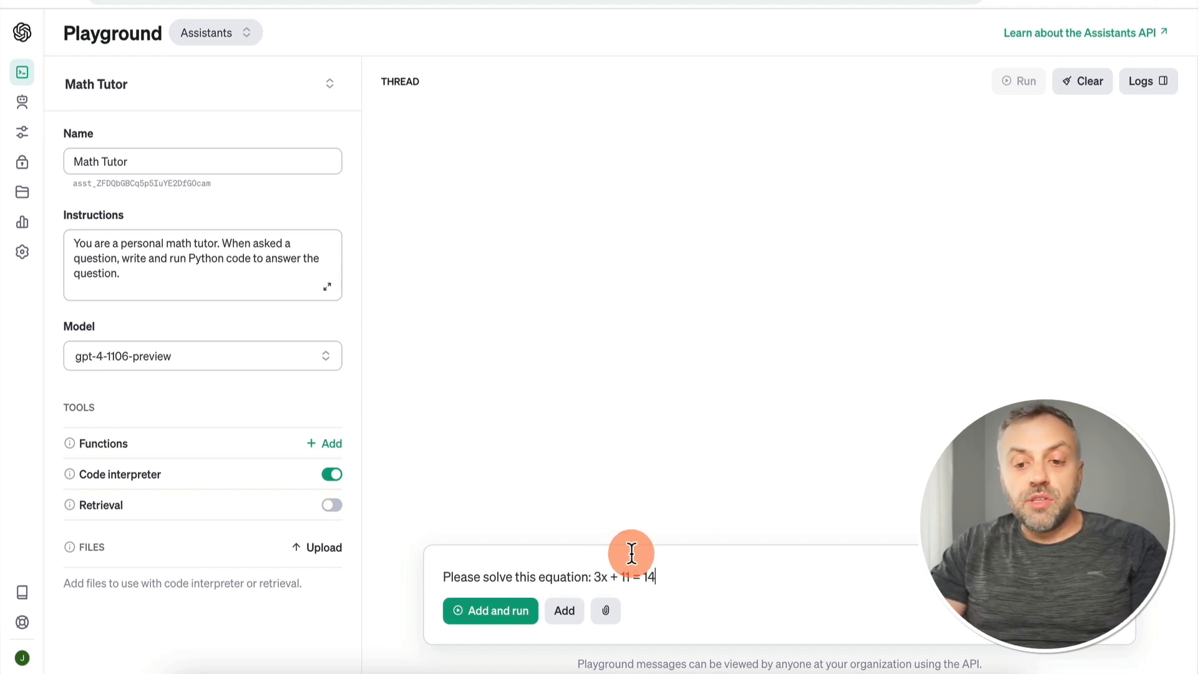
left_click(496, 610)
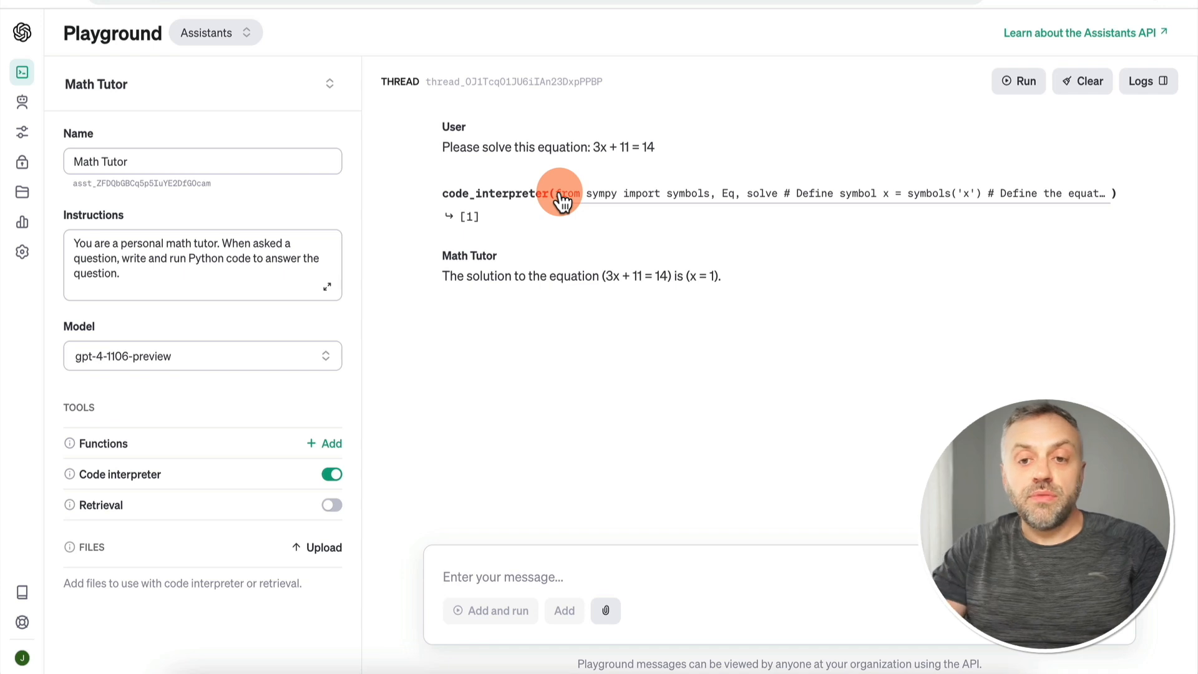
left_click(633, 197)
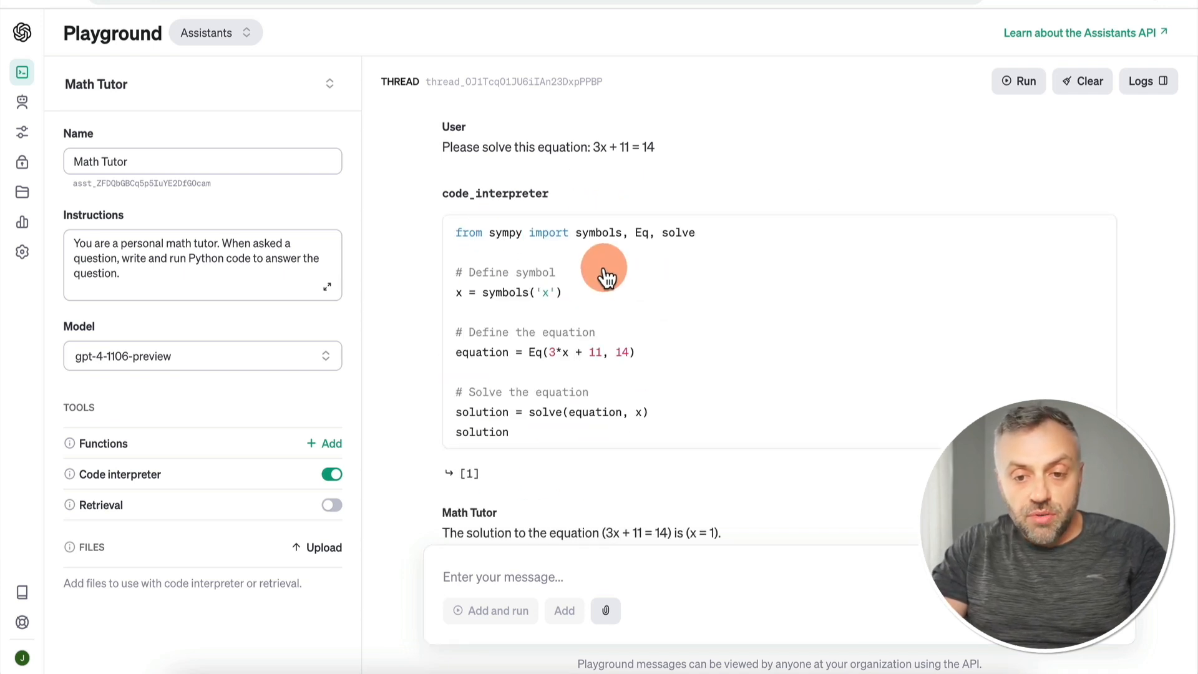
scroll(563, 554, "down", 1)
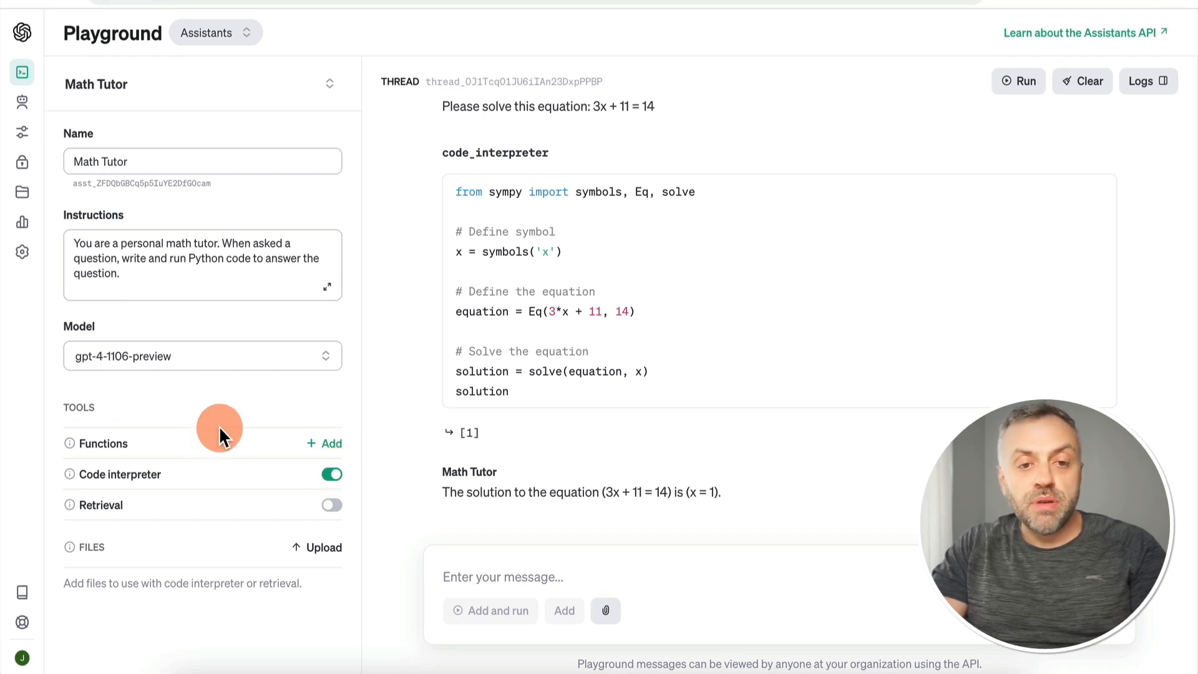
Switch to the Data Analysis assistant and clear the existing thread.
left_click(228, 78)
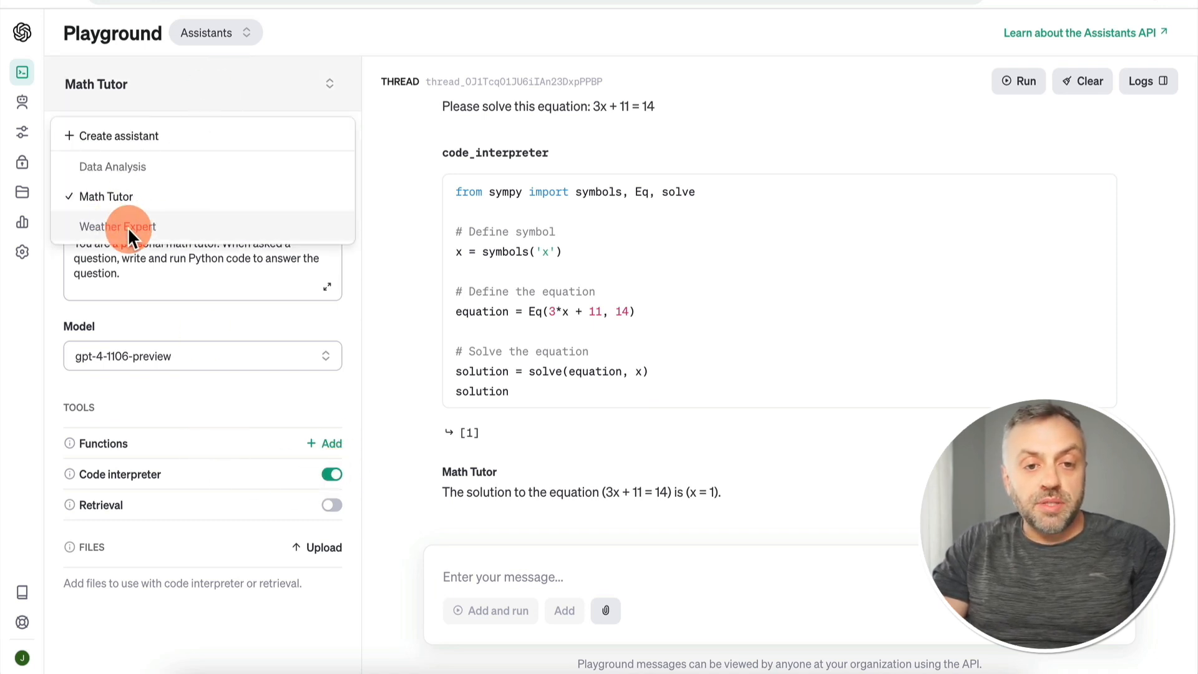
left_click(114, 166)
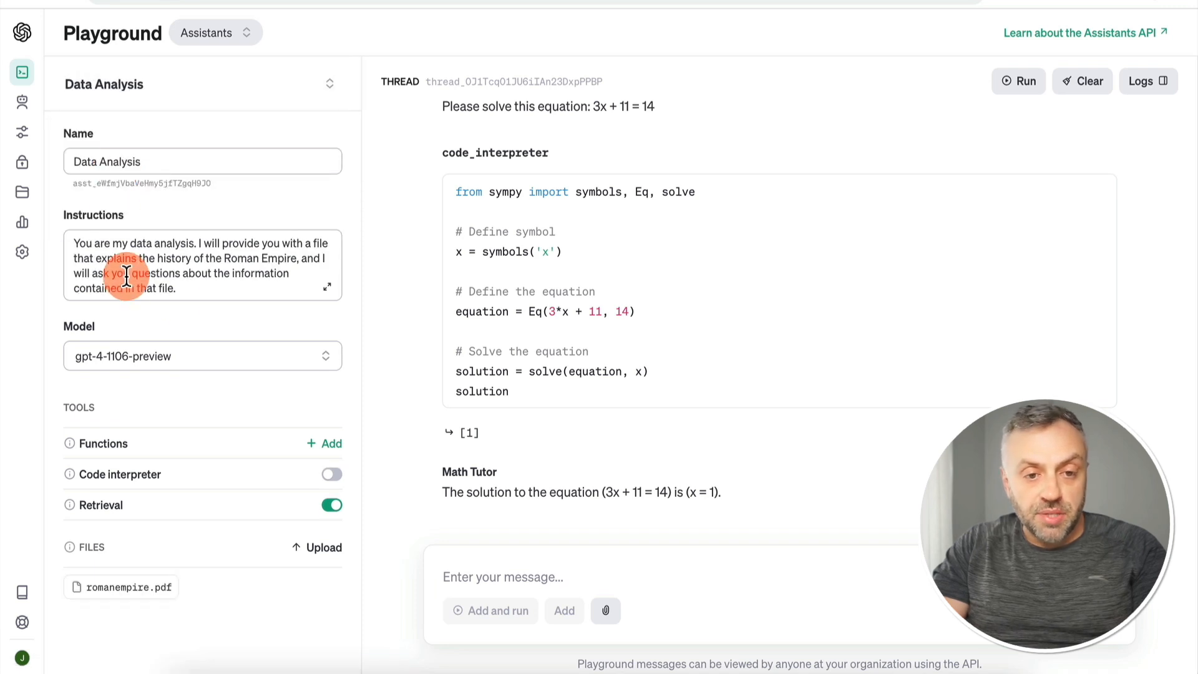
left_click(1085, 87)
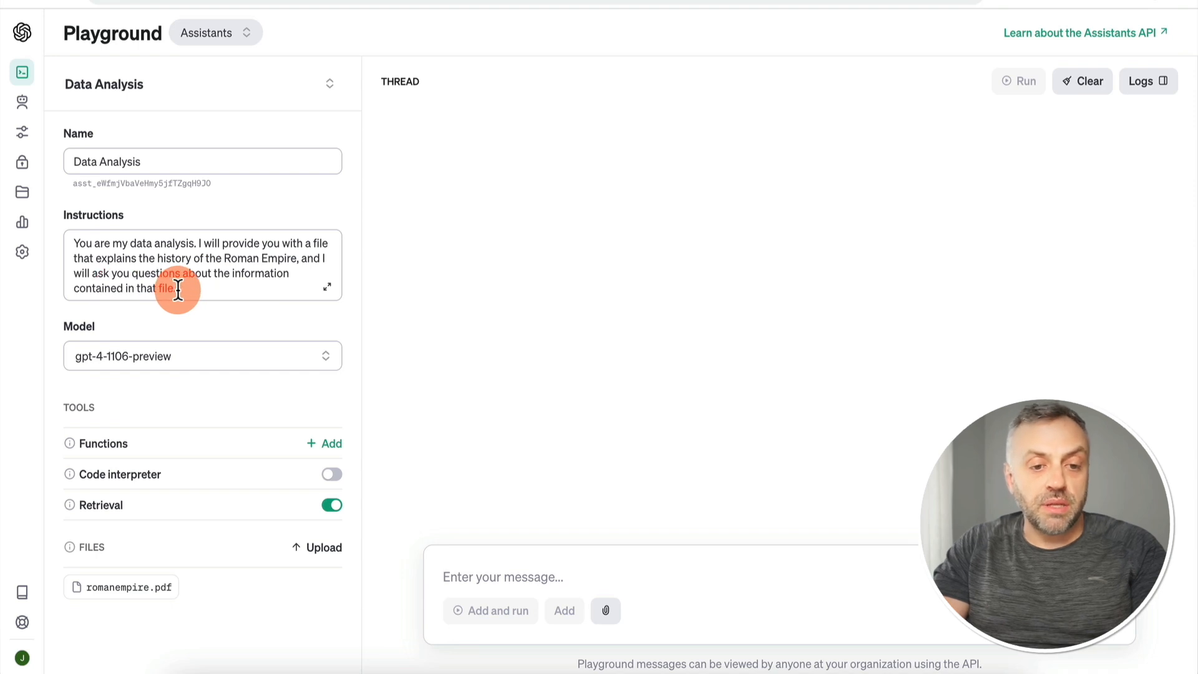
Look at the source PDF of The Decline and Fall of the Roman Empire and return to the Playground.
mouse_move(99, 513)
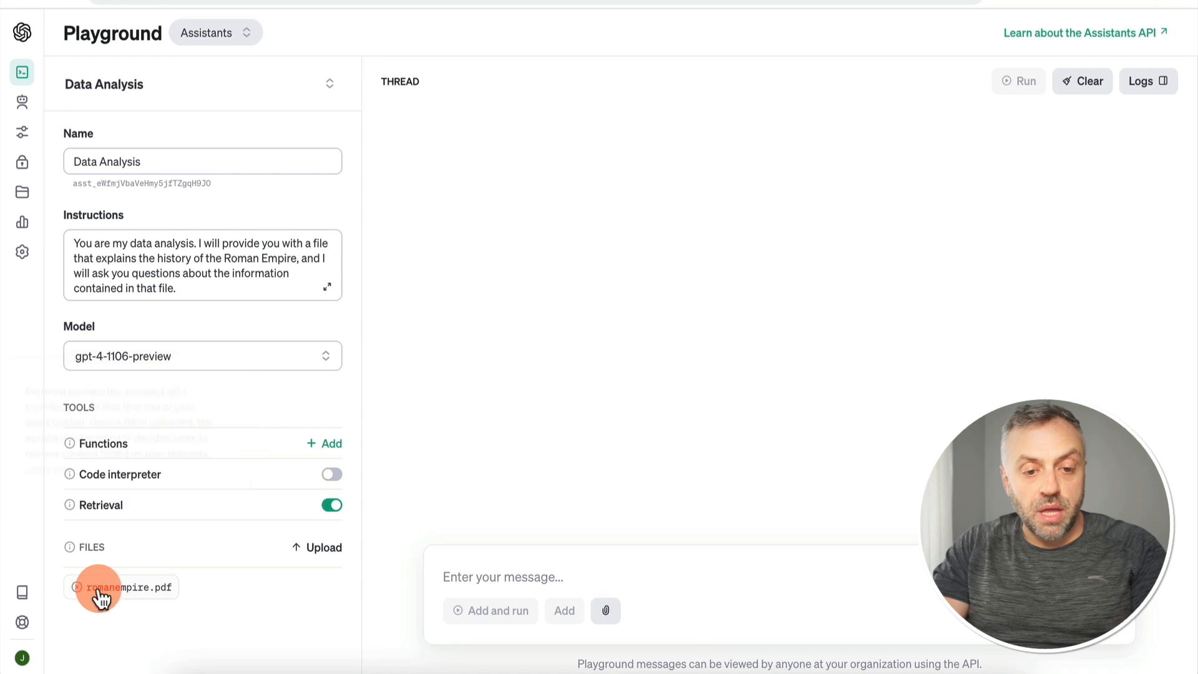
left_click(140, 590)
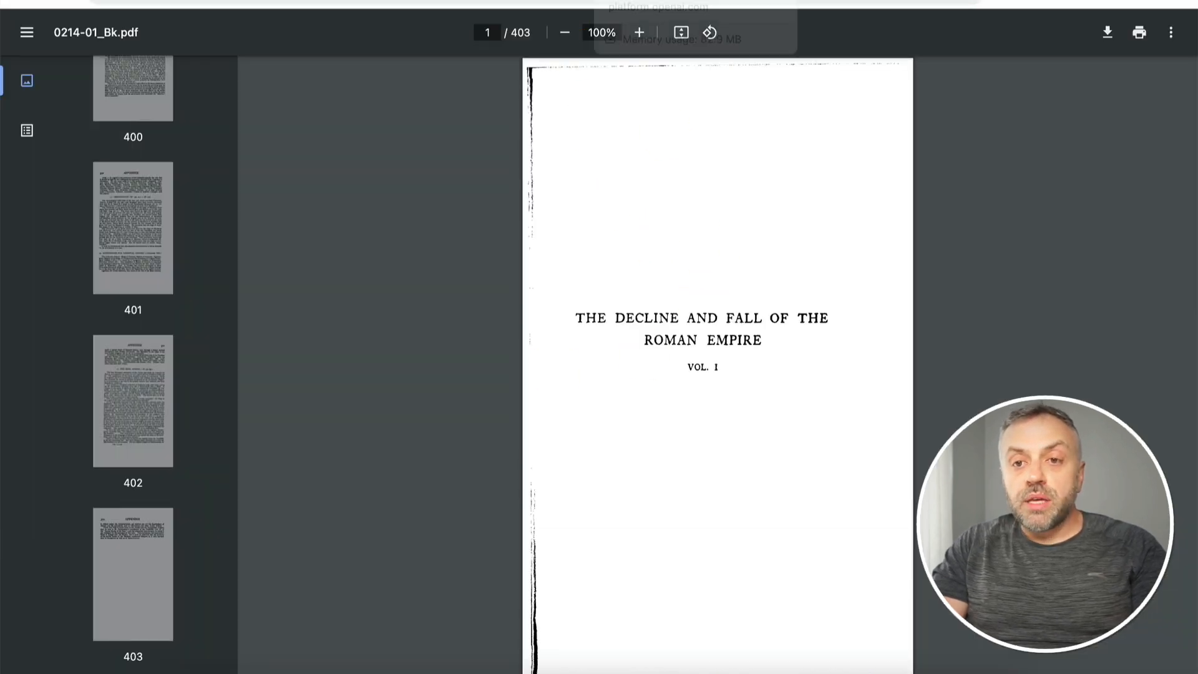
left_click(661, 1)
Ask the Data Analysis assistant "According to the file provided, what were the reasons as to why the roman empire might have collapsed?" and run the thread.
left_click(542, 575)
type("Ac")
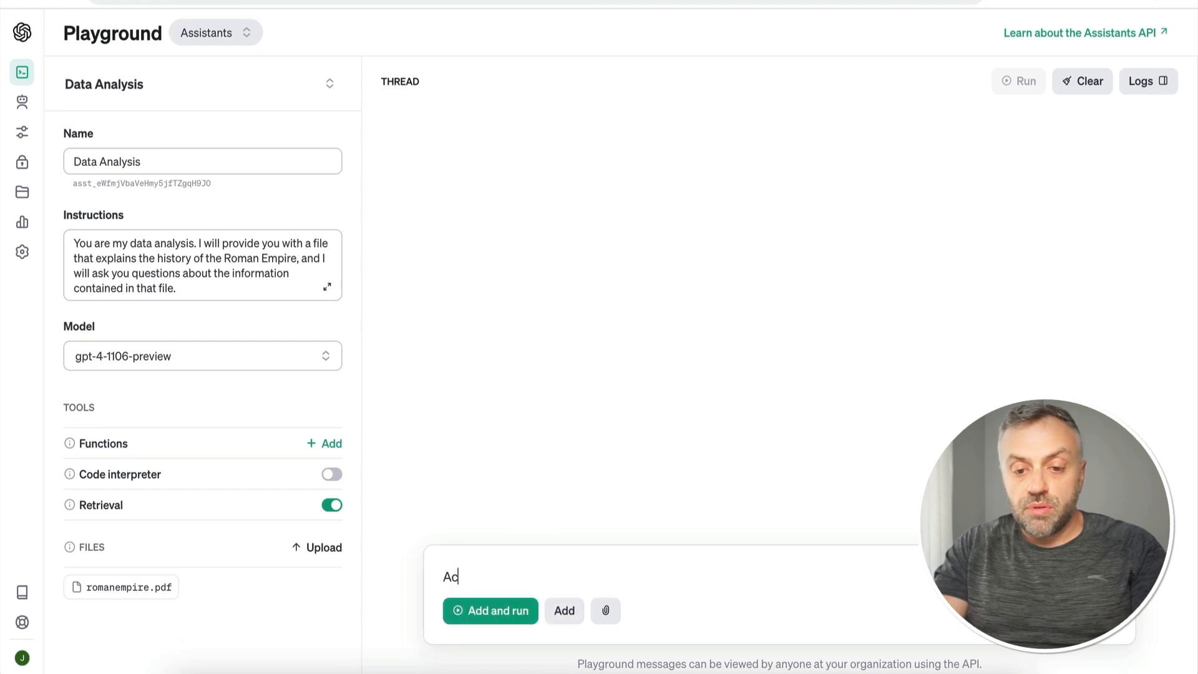
type("cording to the file provide")
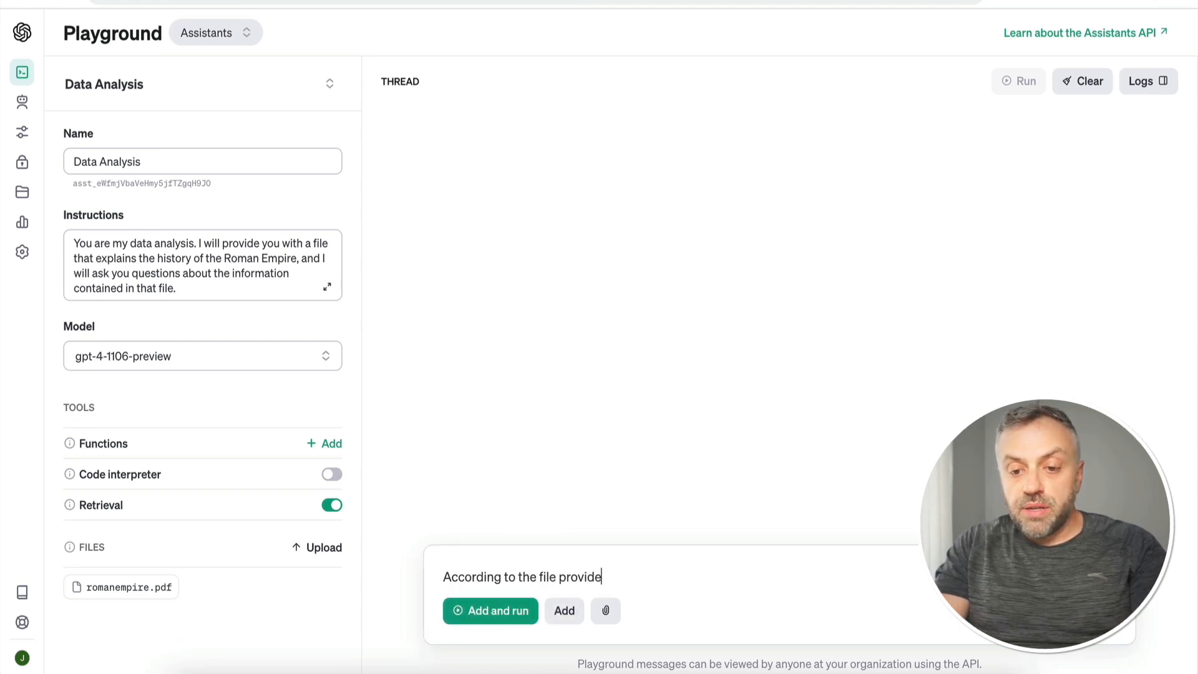
type("d, what were the reasons as ")
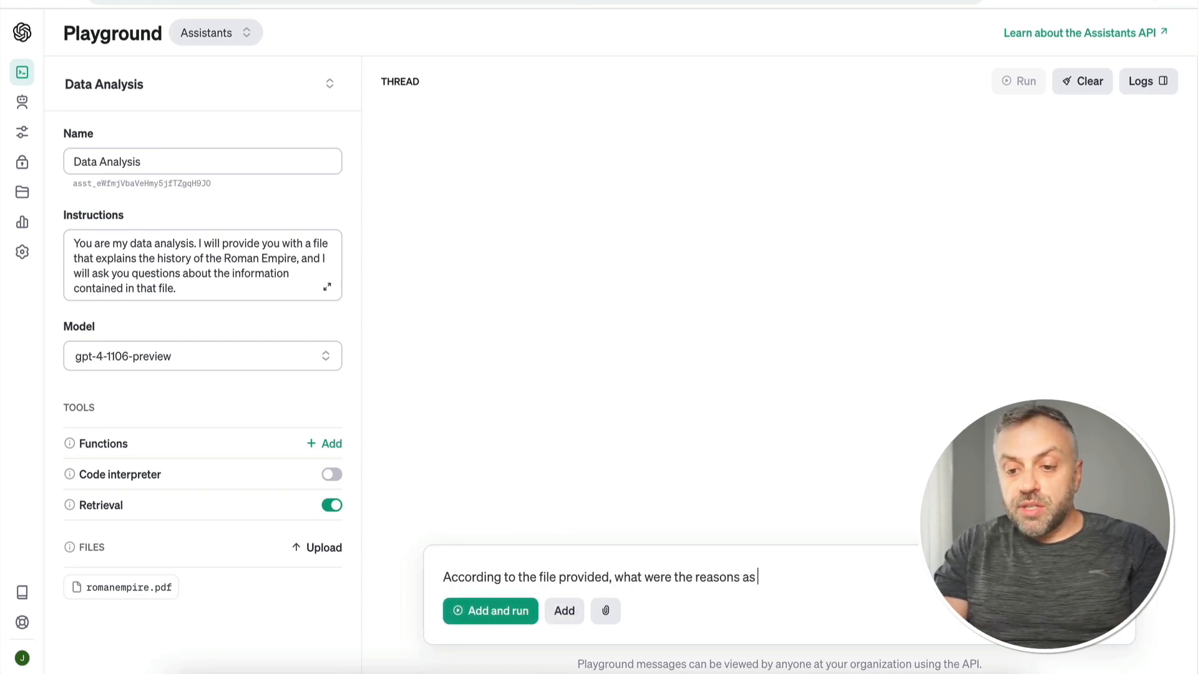
type("to why the roman empire migh")
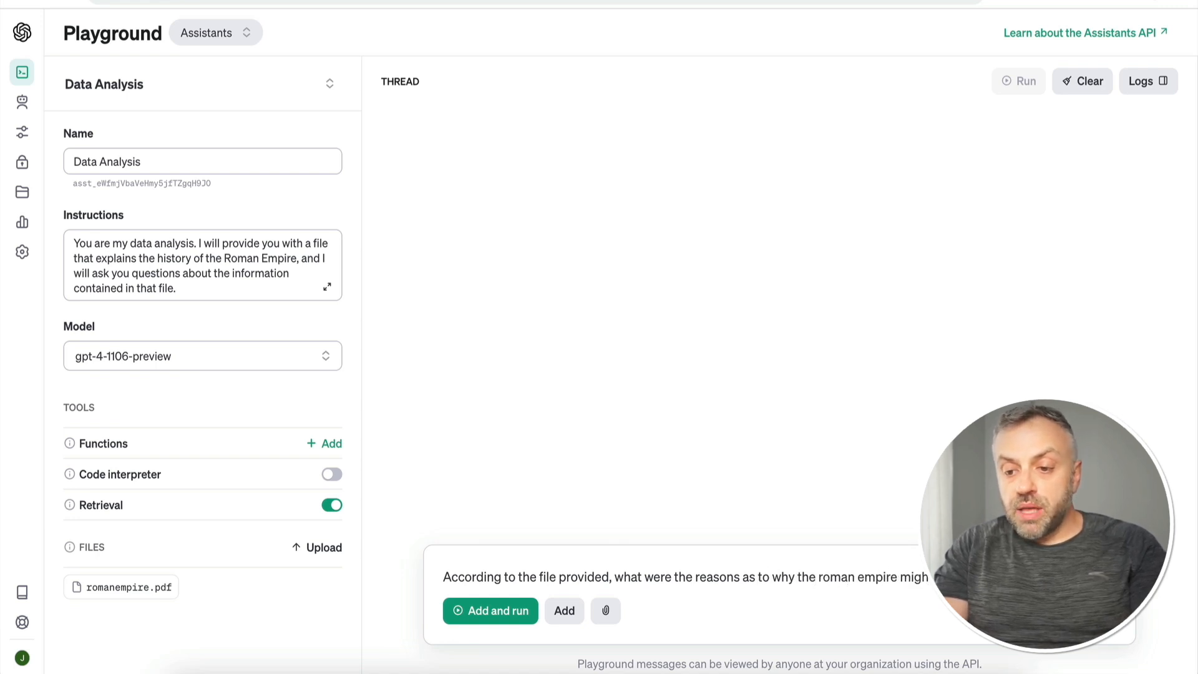
left_click(490, 615)
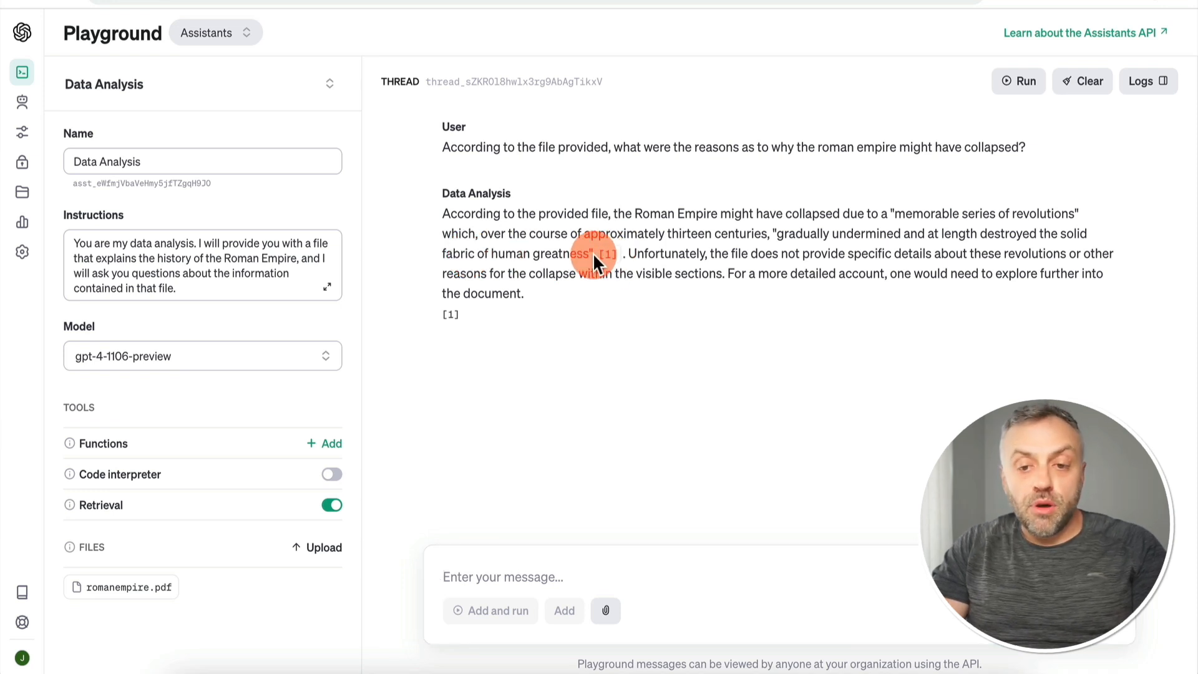
mouse_move(450, 316)
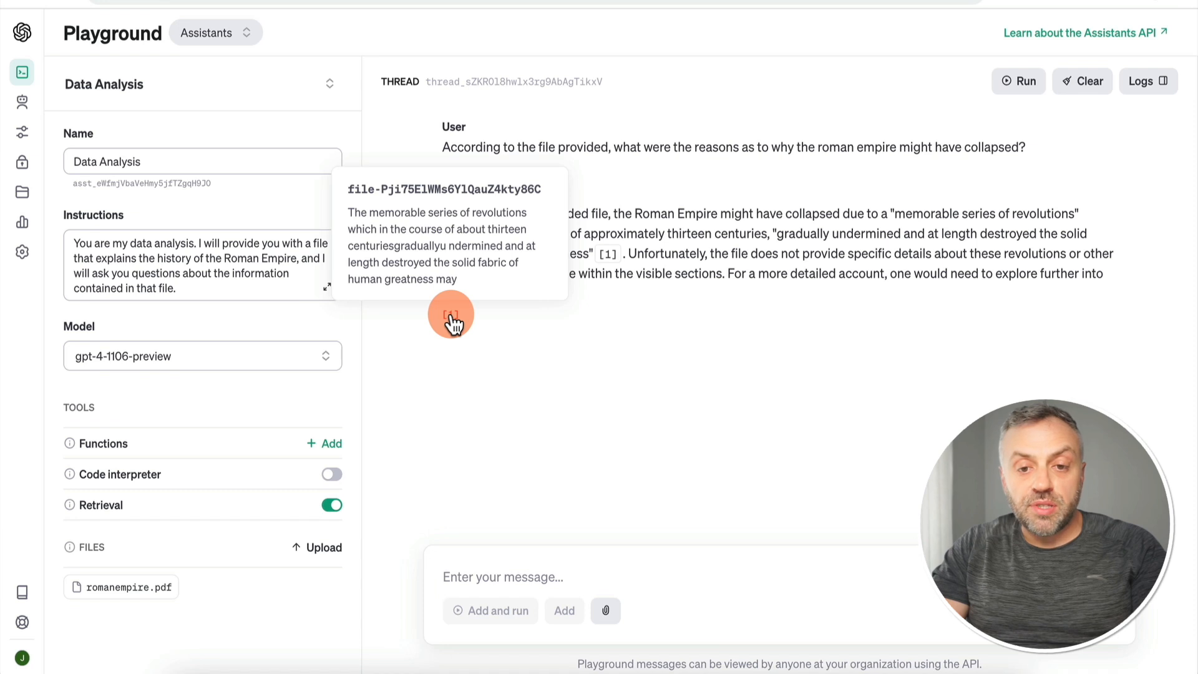